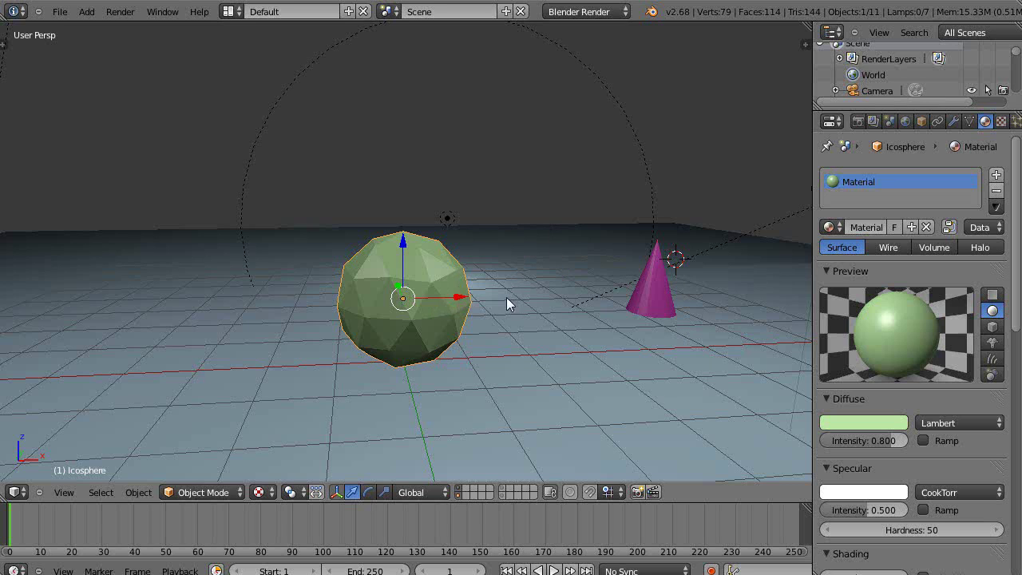
- Snap the 3D cursor to the centre of the icosphere
{"action": "right_click", "coordinate": [649, 300]}
{"action": "right_click", "coordinate": [411, 299]}
{"action": "key", "text": "shift+s"}
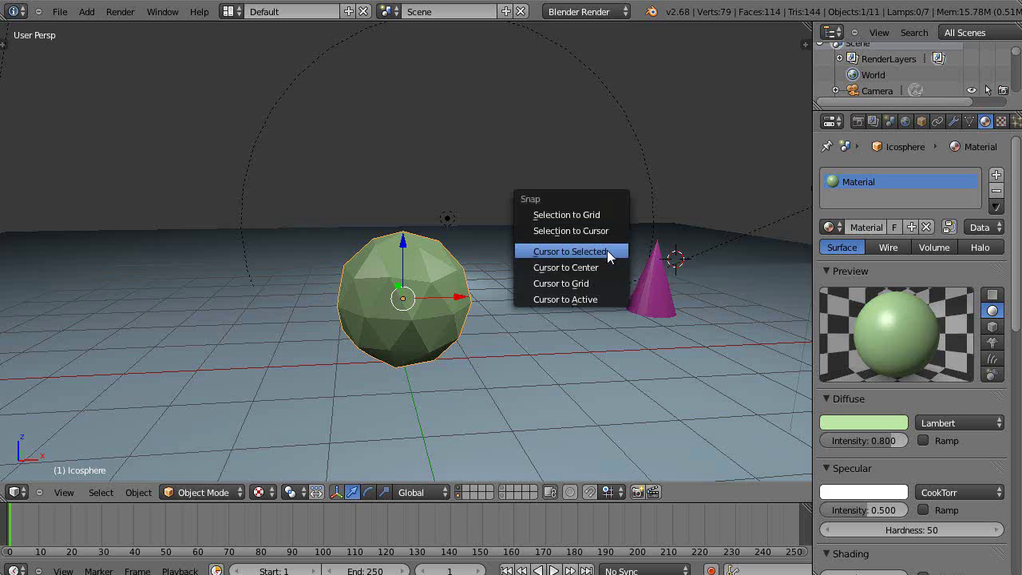
{"action": "left_click", "coordinate": [577, 254]}
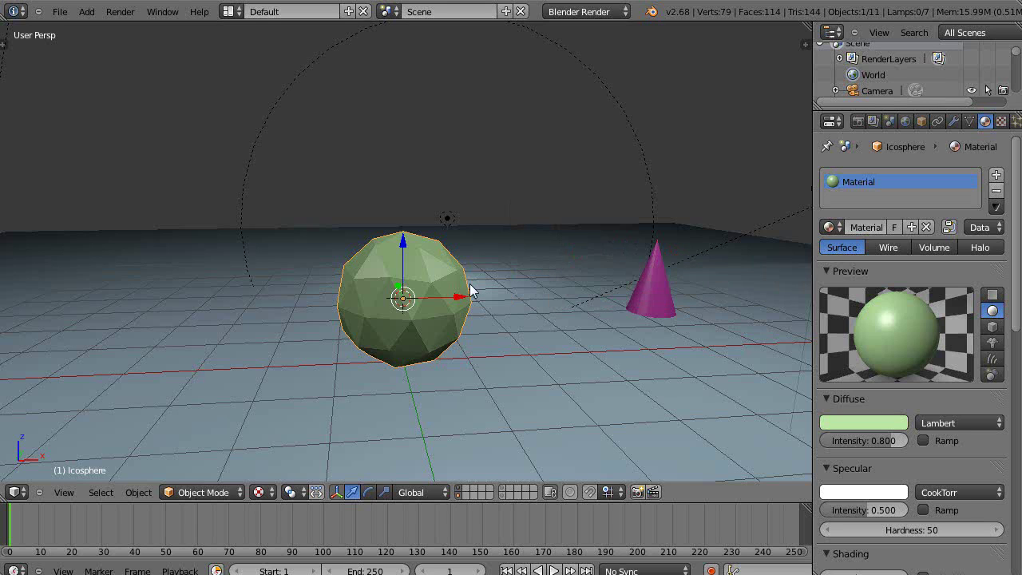
- Try snapping the cone to the 3D cursor inside the icosphere, check it in wireframe, and undo the move
{"action": "right_click", "coordinate": [662, 301]}
{"action": "key", "text": "shift+s"}
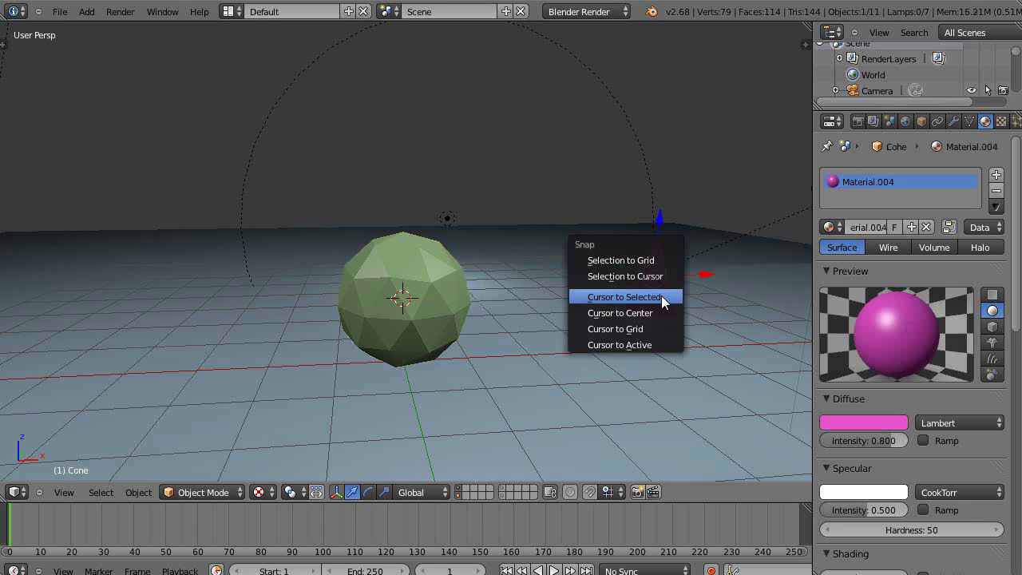
{"action": "left_click", "coordinate": [631, 277]}
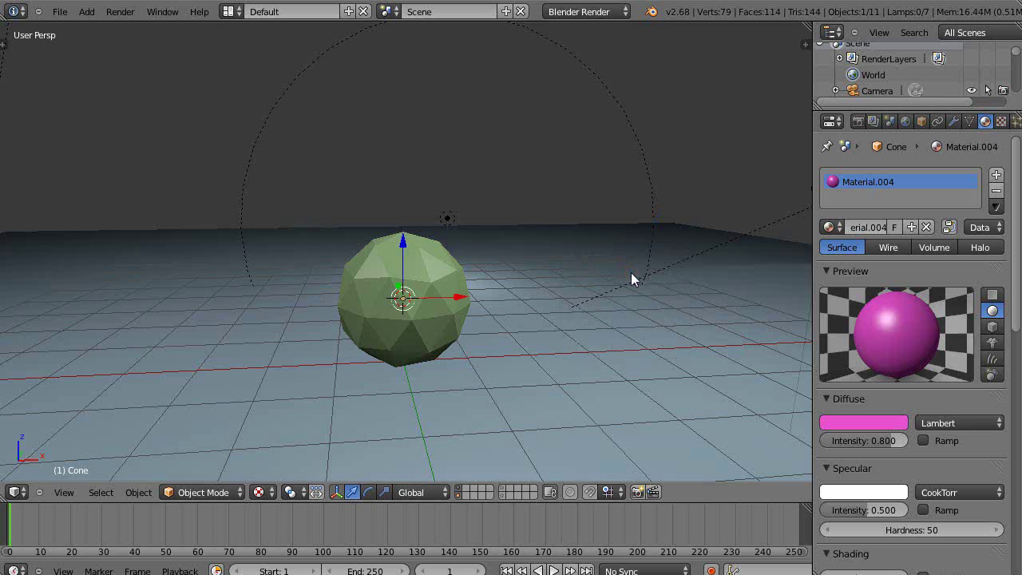
{"action": "key", "text": "z"}
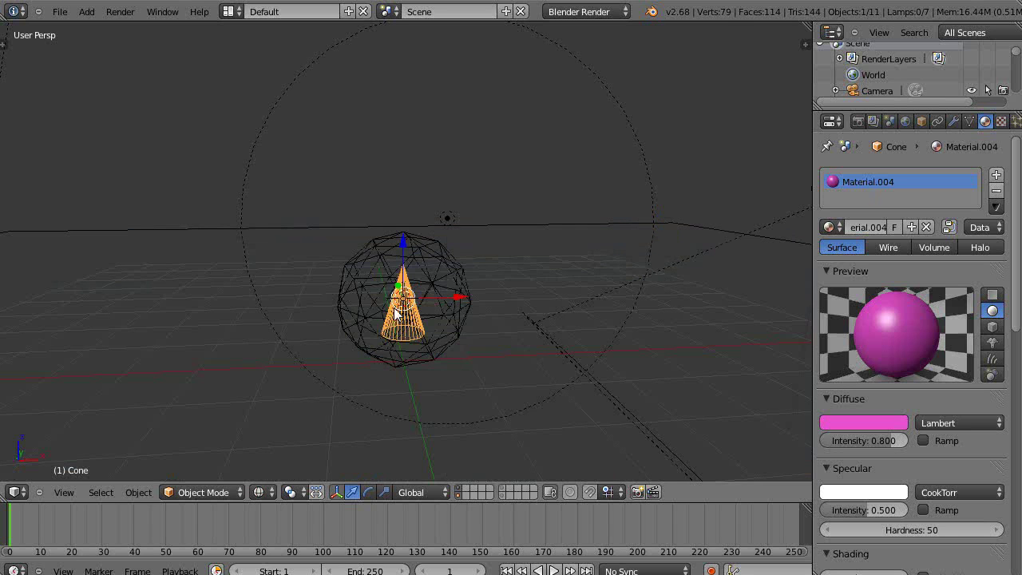
{"action": "key", "text": "z"}
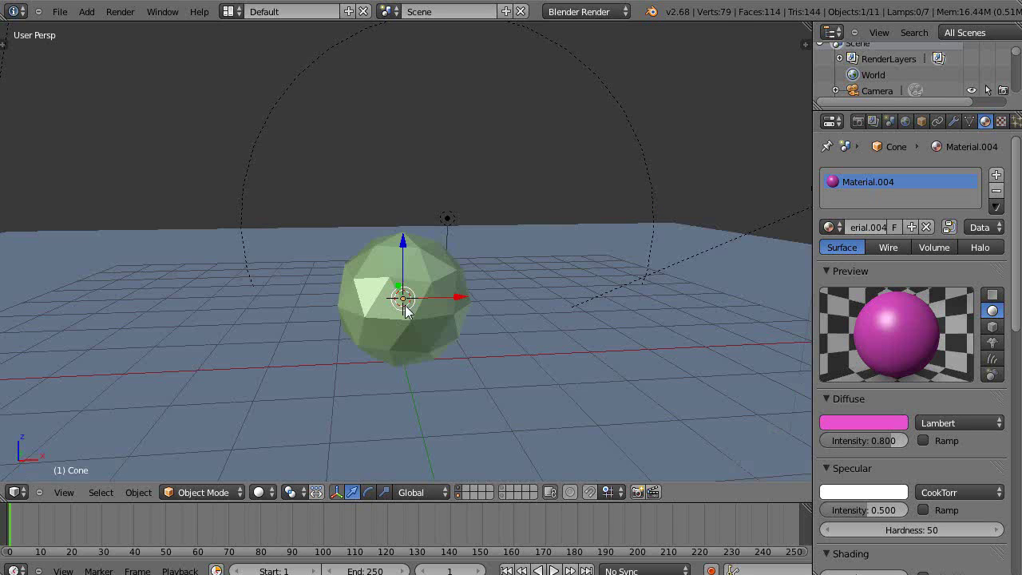
{"action": "key", "text": "ctrl+z"}
{"action": "key", "text": "shift+z"}
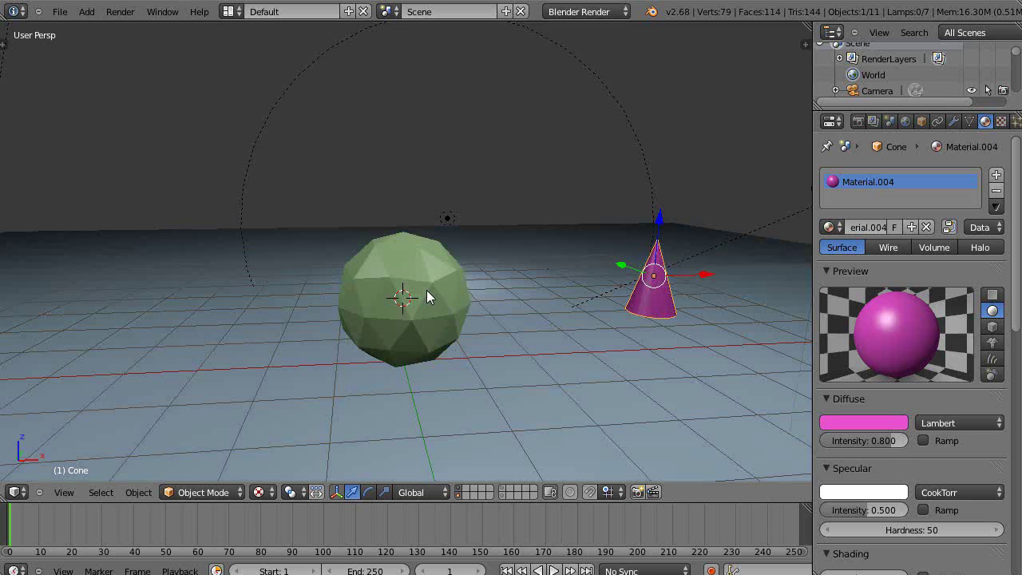
- Rotate the cone 180 degrees about the global Y axis so its tip points down
{"action": "scroll", "coordinate": [459, 319], "scroll_direction": "up", "scroll_amount": 1}
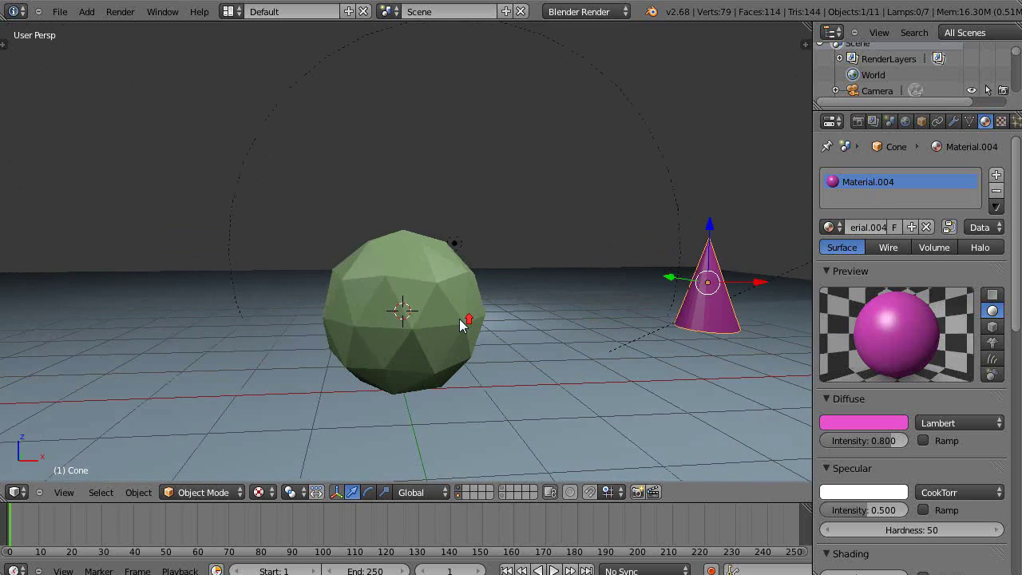
{"action": "middle_click_drag", "start_coordinate": [455, 312], "coordinate": [472, 332]}
{"action": "middle_click_drag", "start_coordinate": [426, 248], "coordinate": [406, 234]}
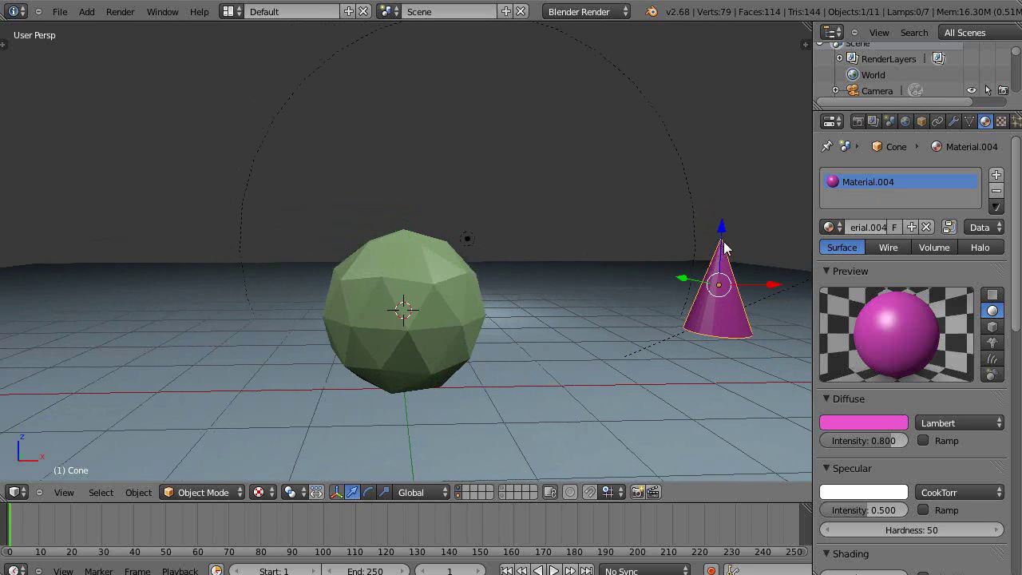
{"action": "middle_click_drag", "start_coordinate": [403, 227], "coordinate": [400, 281], "text": "ctrl"}
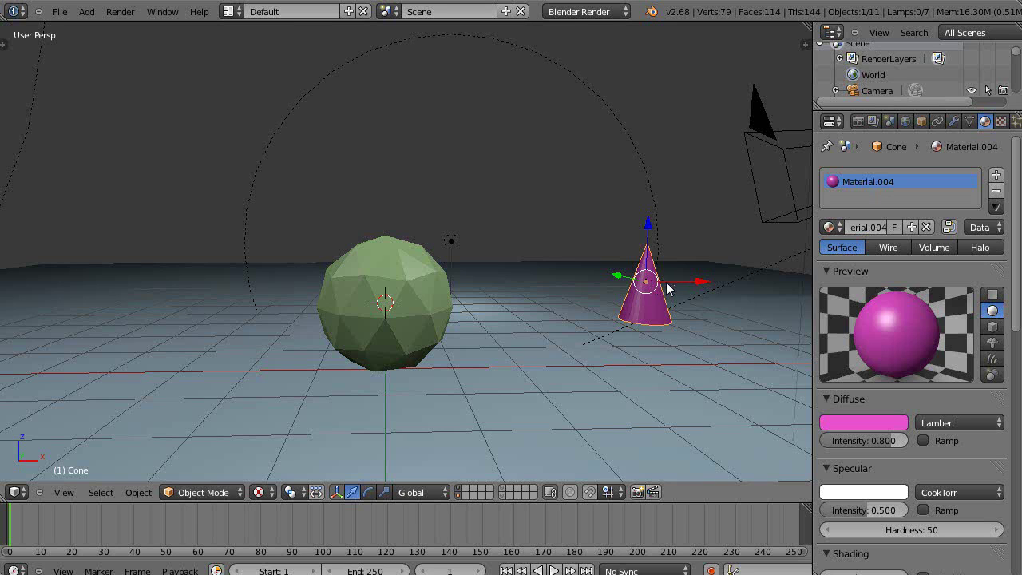
{"action": "type", "text": "ry180"}
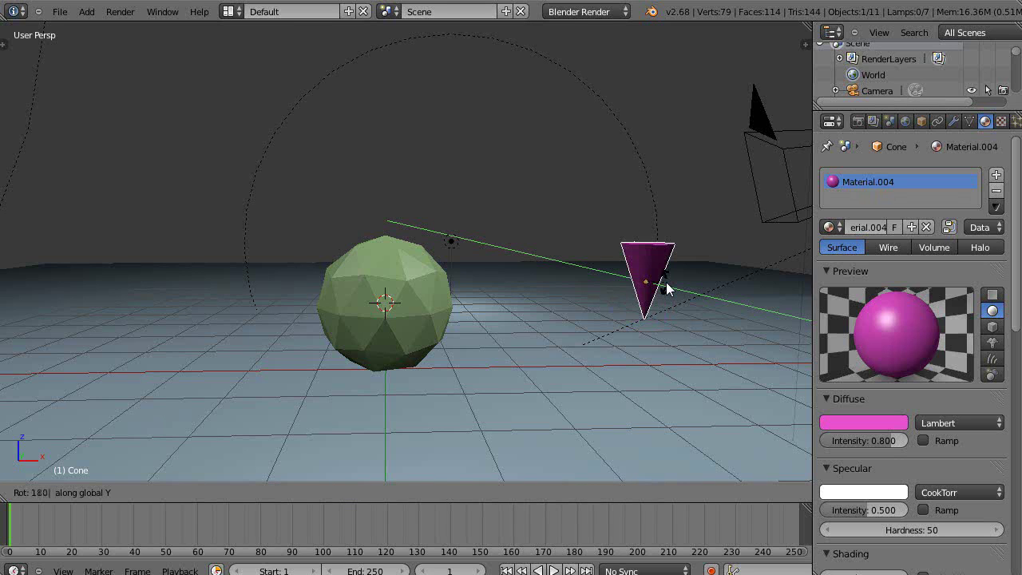
{"action": "key", "text": "Return"}
- Move the cone along the global X and Y axes, nearer to the icosphere and towards the viewer
{"action": "key", "text": "g"}
{"action": "key", "text": "x"}
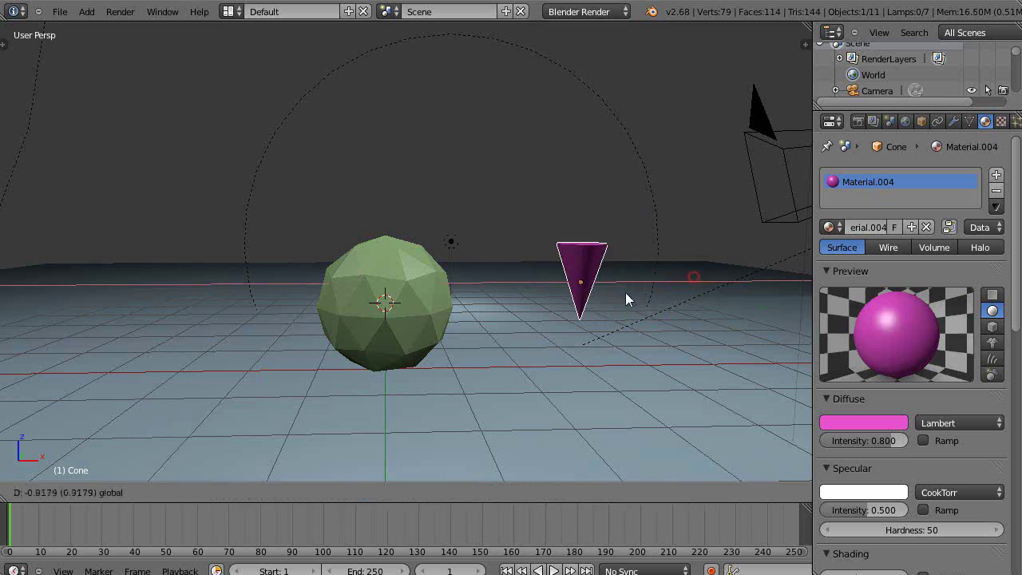
{"action": "left_click", "coordinate": [582, 286]}
{"action": "key", "text": "g"}
{"action": "key", "text": "y"}
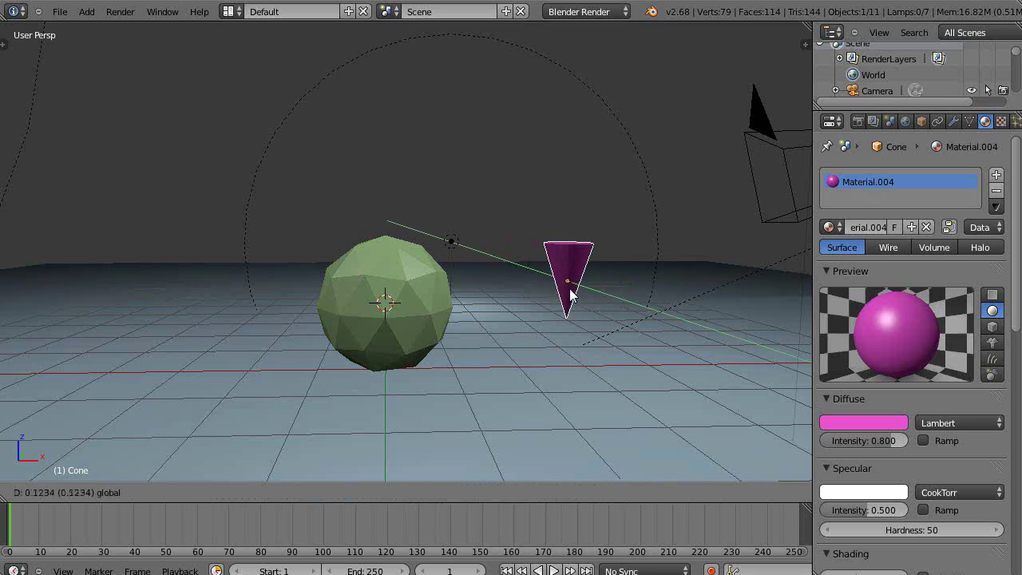
{"action": "left_click", "coordinate": [548, 227]}
{"action": "left_click_drag", "start_coordinate": [699, 312], "coordinate": [633, 319]}
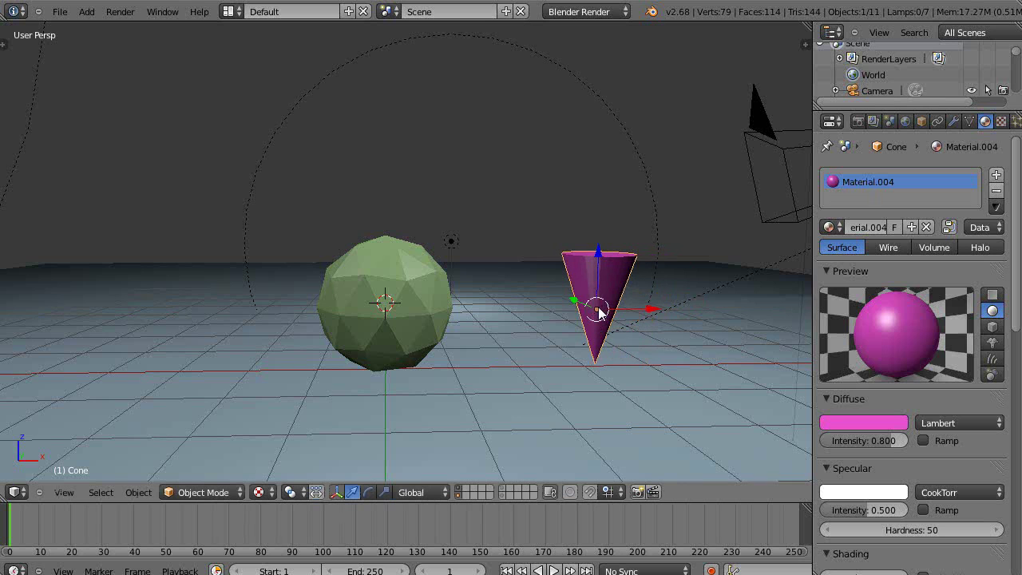
- Apply the rotation of the inverted cone
{"action": "middle_click_drag", "start_coordinate": [605, 316], "coordinate": [604, 311]}
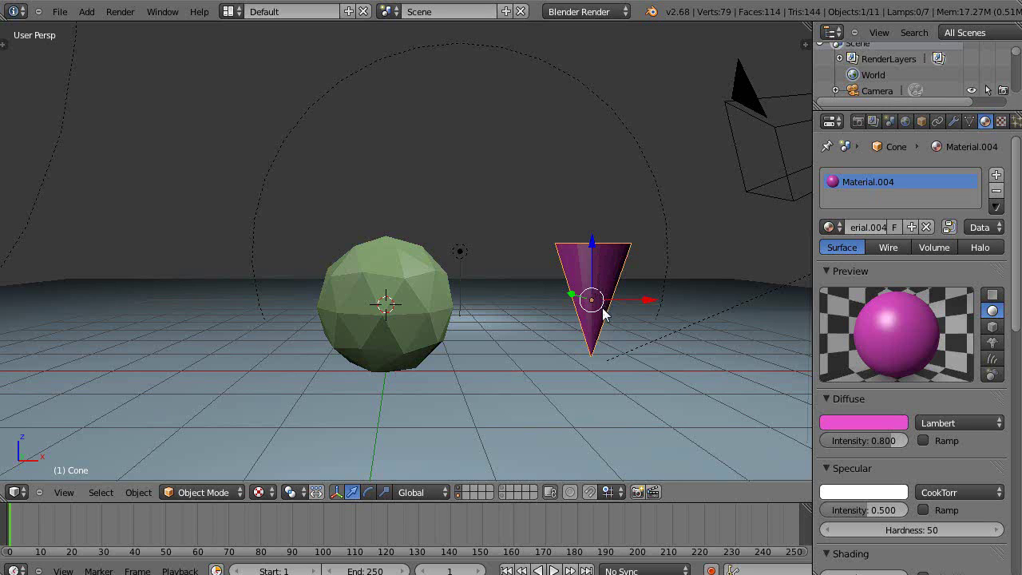
{"action": "key", "text": "ctrl+a"}
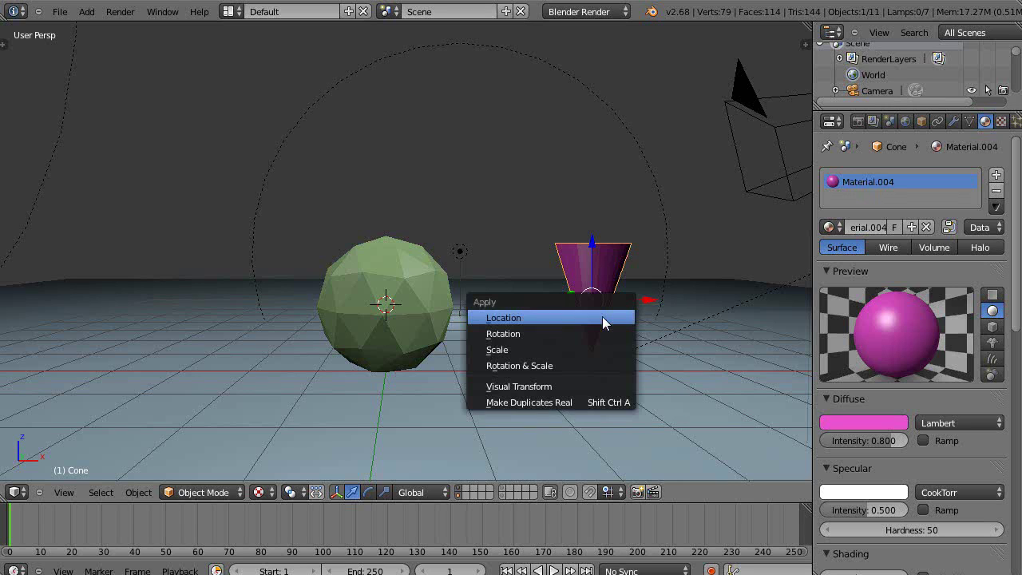
{"action": "left_click", "coordinate": [513, 332]}
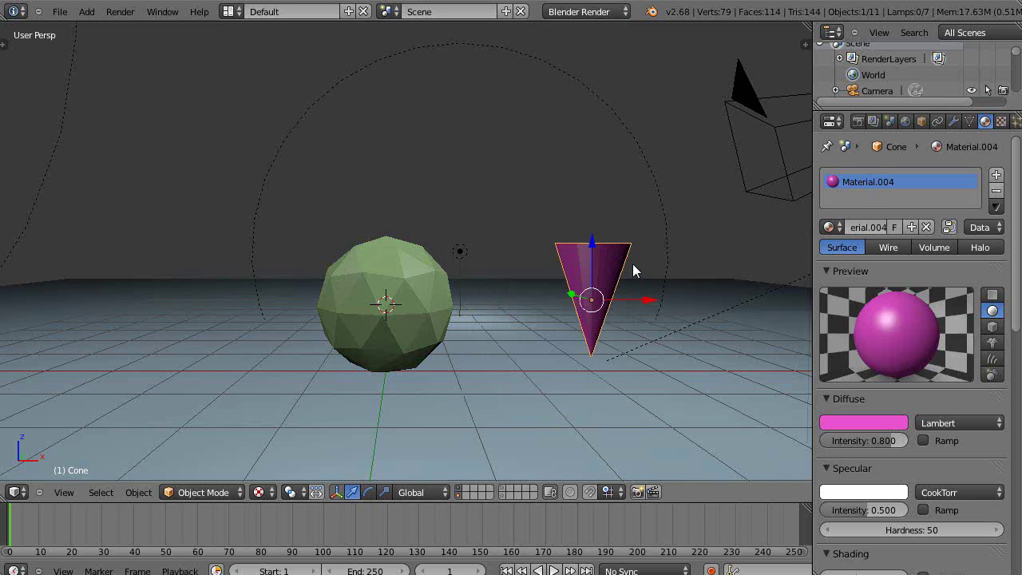
- Snap the 3D cursor to the cone's tip vertex in Edit Mode and return to Object Mode
{"action": "middle_click_drag", "start_coordinate": [627, 305], "coordinate": [627, 306]}
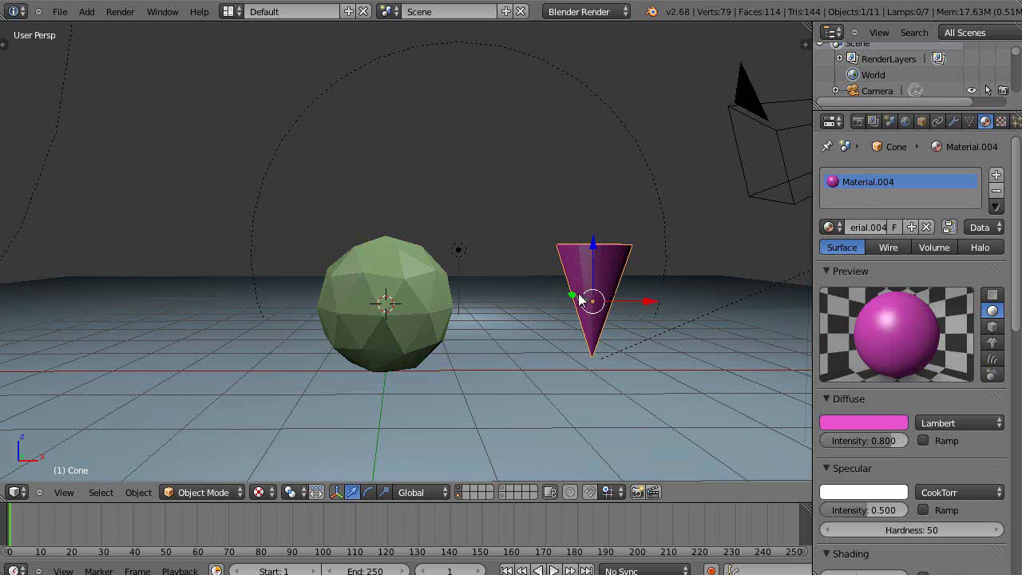
{"action": "mouse_move", "coordinate": [658, 322]}
{"action": "middle_mouse_down"}
{"action": "mouse_move", "coordinate": [712, 324]}
{"action": "mouse_move", "coordinate": [634, 312]}
{"action": "mouse_move", "coordinate": [673, 322]}
{"action": "middle_mouse_up"}
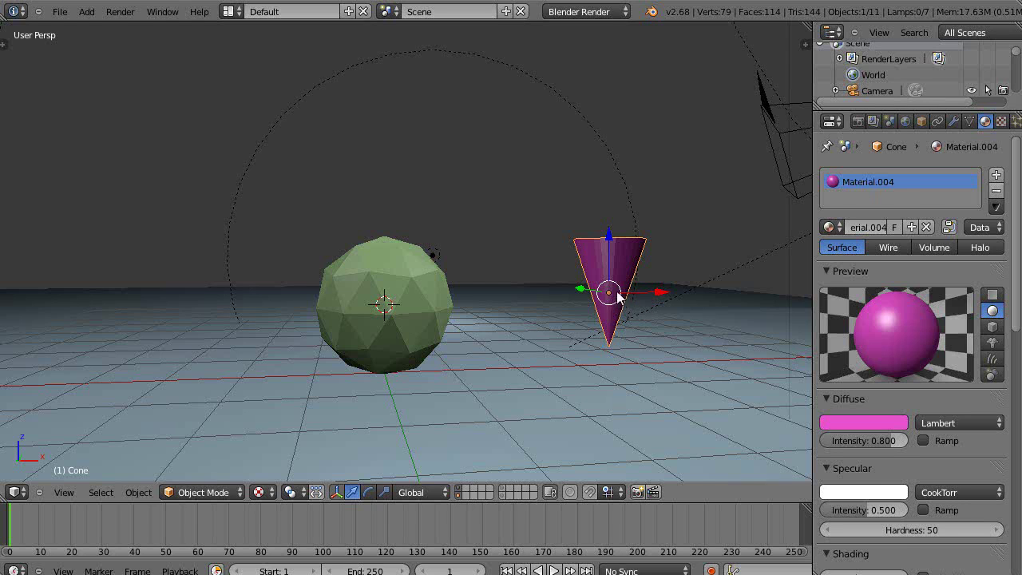
{"action": "key", "text": "Tab"}
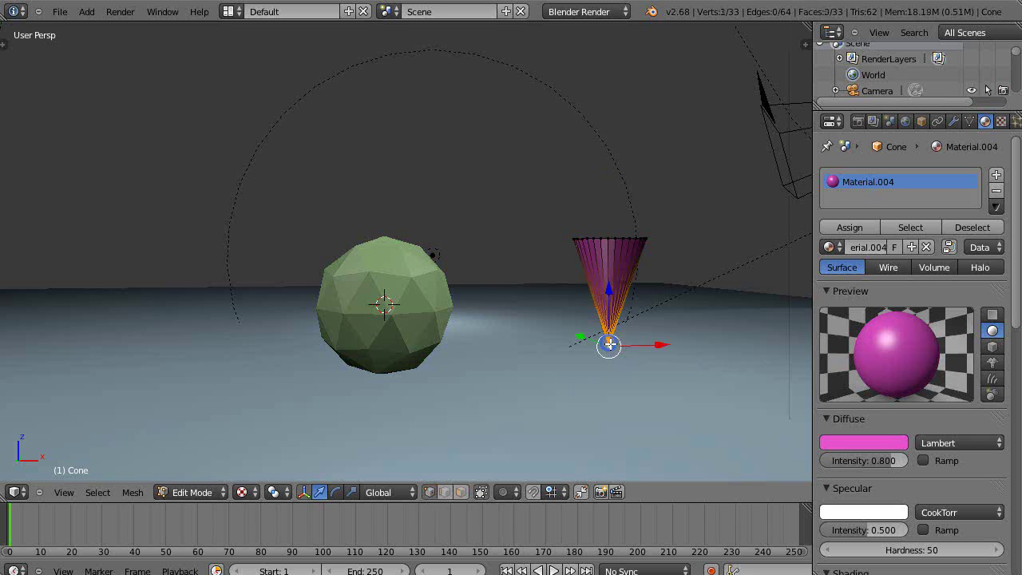
{"action": "right_click", "coordinate": [608, 344]}
{"action": "key", "text": "shift+s"}
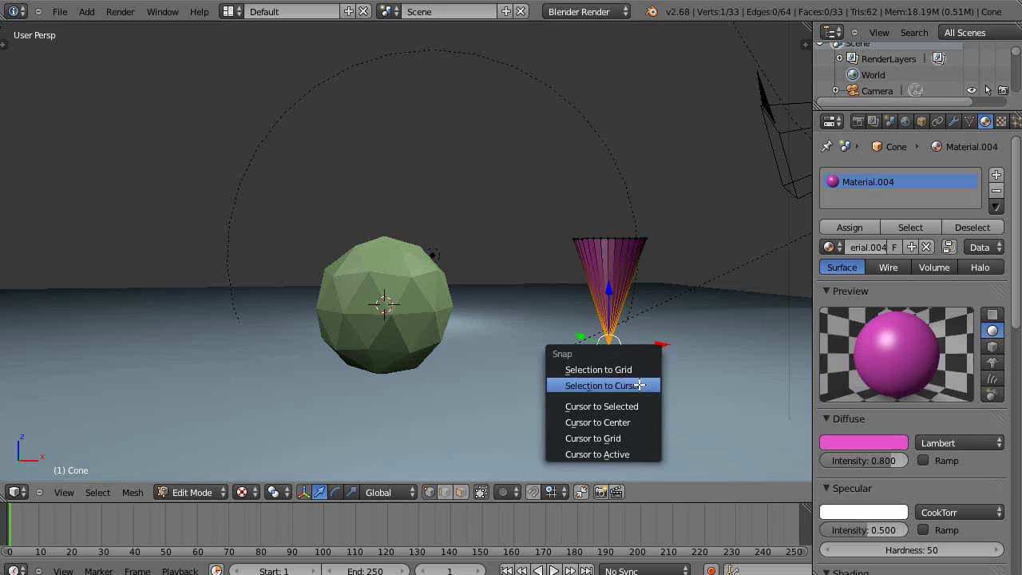
{"action": "left_click", "coordinate": [609, 407]}
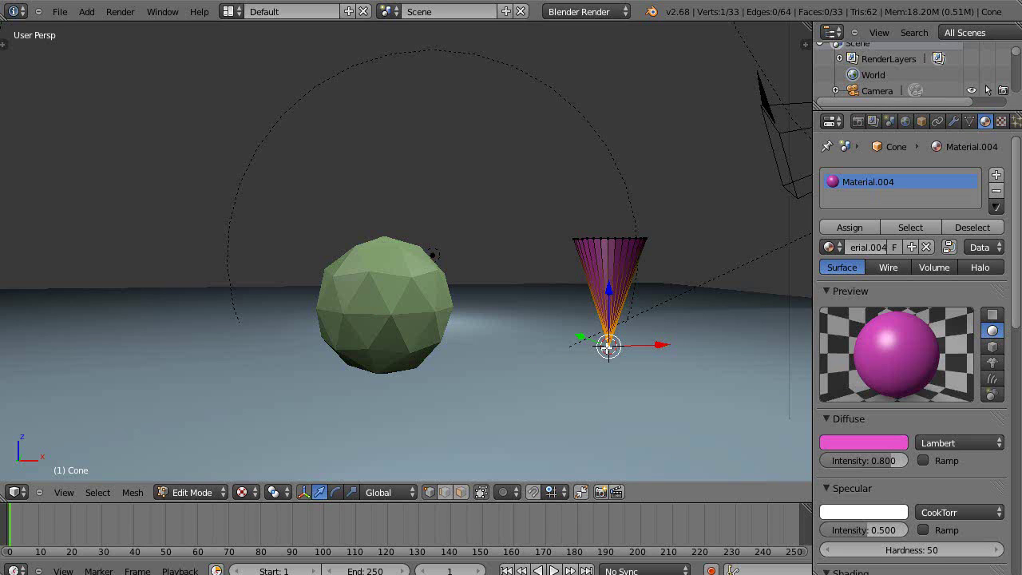
{"action": "key", "text": "Tab"}
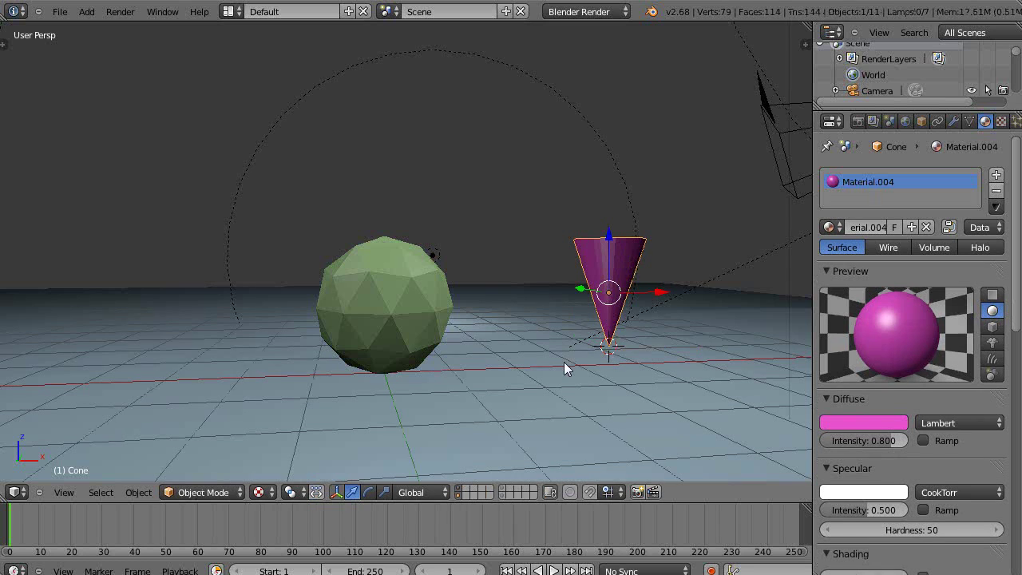
- Set the cone's origin to the 3D cursor at its tip and raise the cone along the Z axis
{"action": "left_click", "coordinate": [139, 492]}
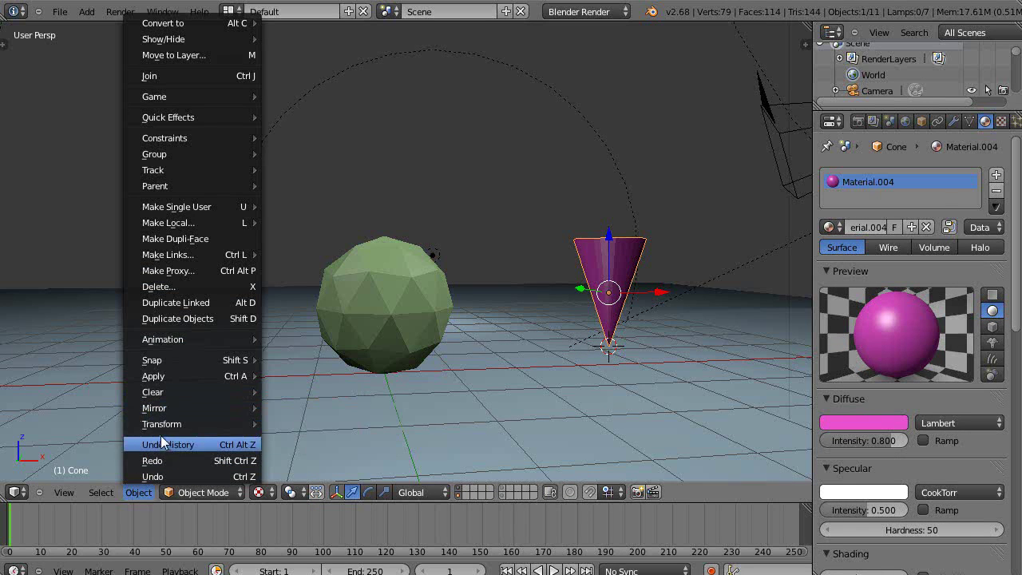
{"action": "mouse_move", "coordinate": [161, 425]}
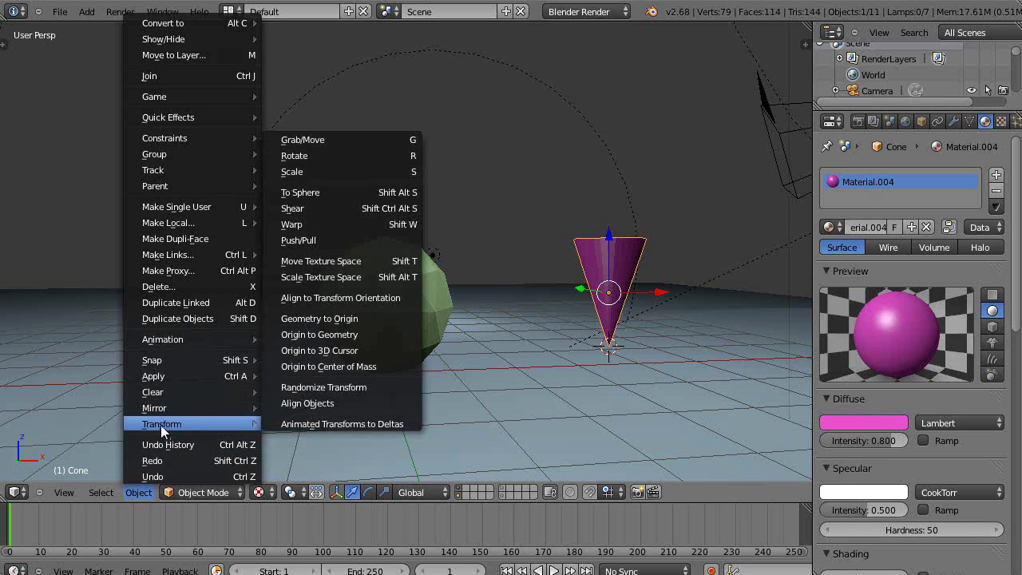
{"action": "left_click", "coordinate": [318, 351]}
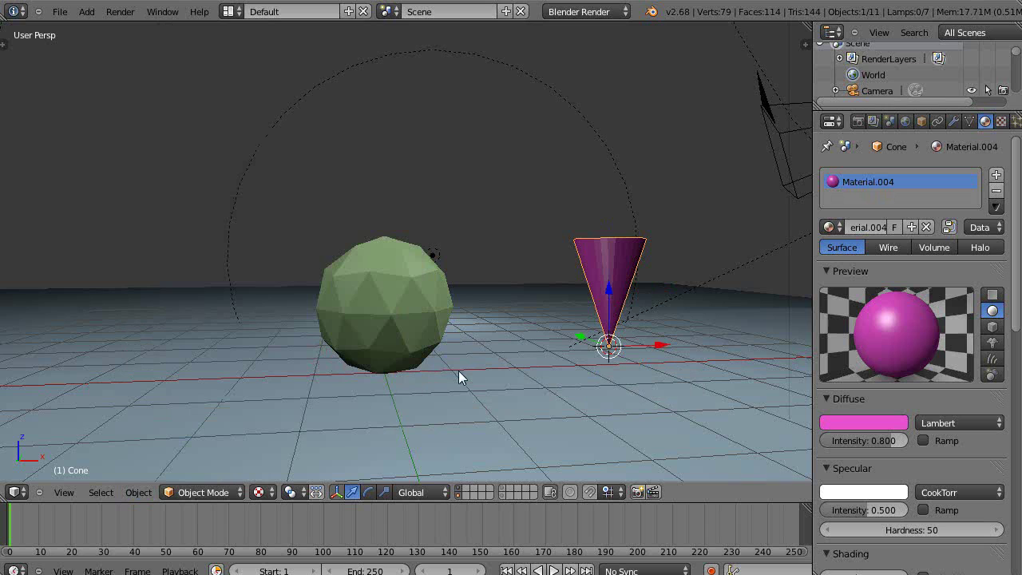
{"action": "scroll", "coordinate": [669, 378], "scroll_direction": "up", "scroll_amount": 1}
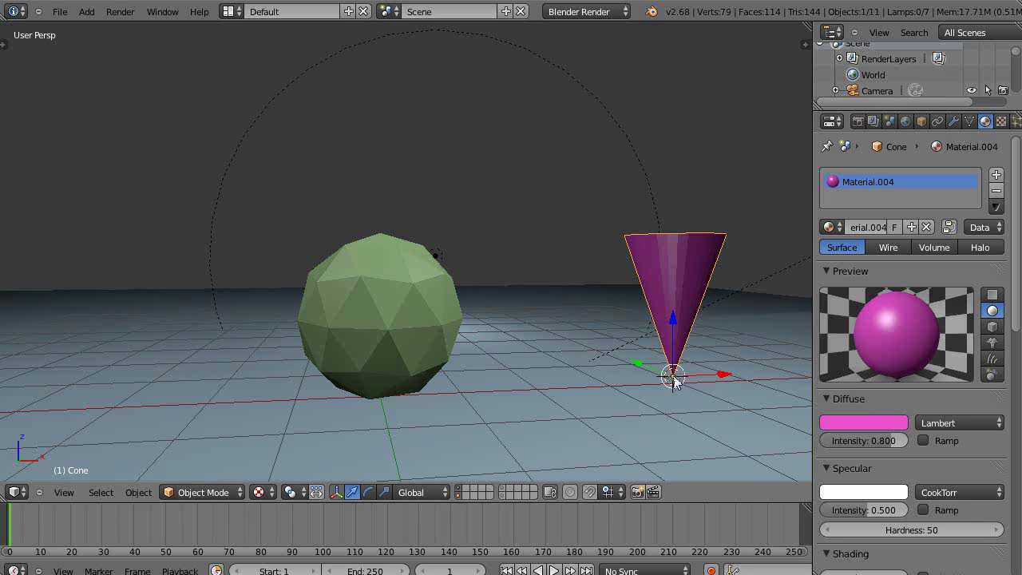
{"action": "left_click_drag", "start_coordinate": [673, 307], "coordinate": [666, 237]}
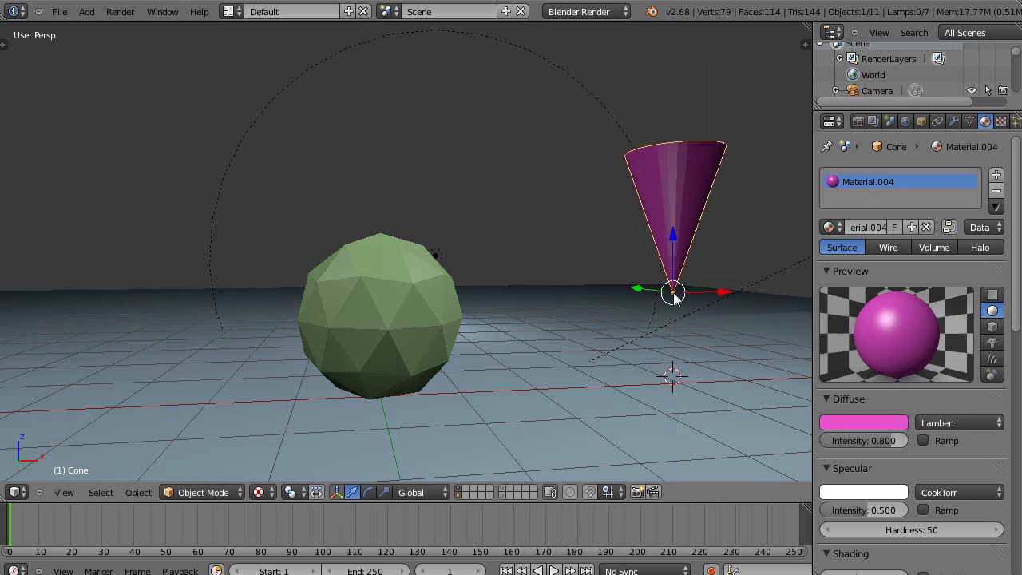
- Try rotating the cone around its tip about the global Y axis
{"action": "mouse_move", "coordinate": [627, 345]}
{"action": "middle_mouse_down"}
{"action": "mouse_move", "coordinate": [647, 363]}
{"action": "mouse_move", "coordinate": [636, 354]}
{"action": "middle_mouse_up"}
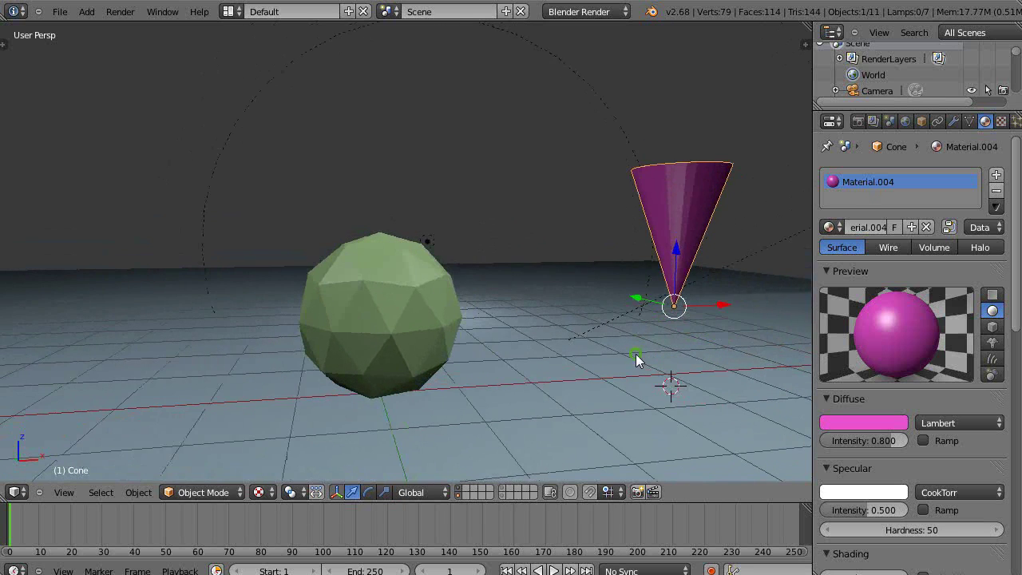
{"action": "key", "text": "r"}
{"action": "key", "text": "y"}
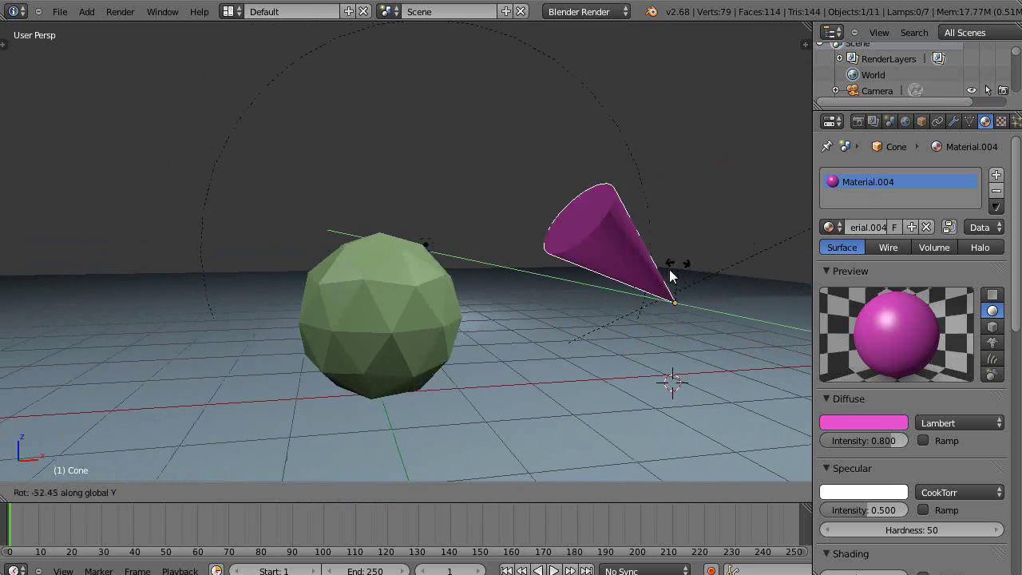
{"action": "left_click", "coordinate": [727, 267]}
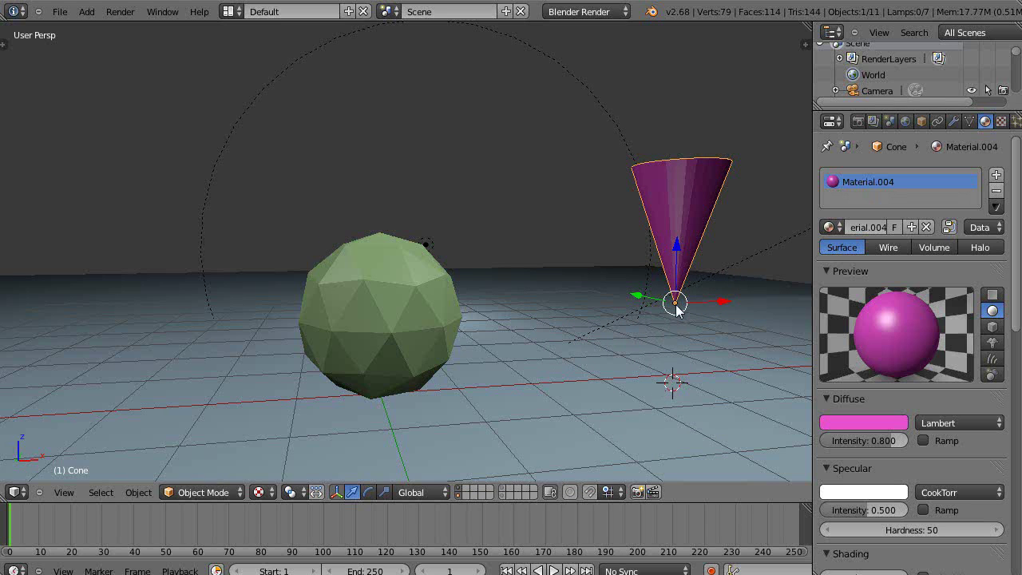
- Snap the 3D cursor to the icosphere's topmost vertex in Edit Mode and return to Object Mode
{"action": "right_click", "coordinate": [377, 305]}
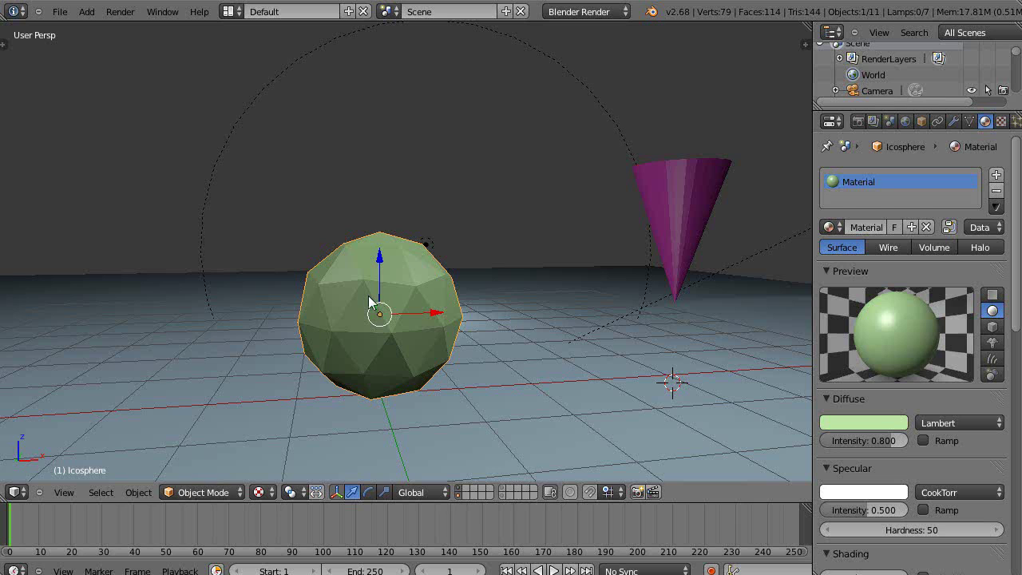
{"action": "key", "text": "Tab"}
{"action": "middle_click_drag", "start_coordinate": [369, 300], "coordinate": [376, 306]}
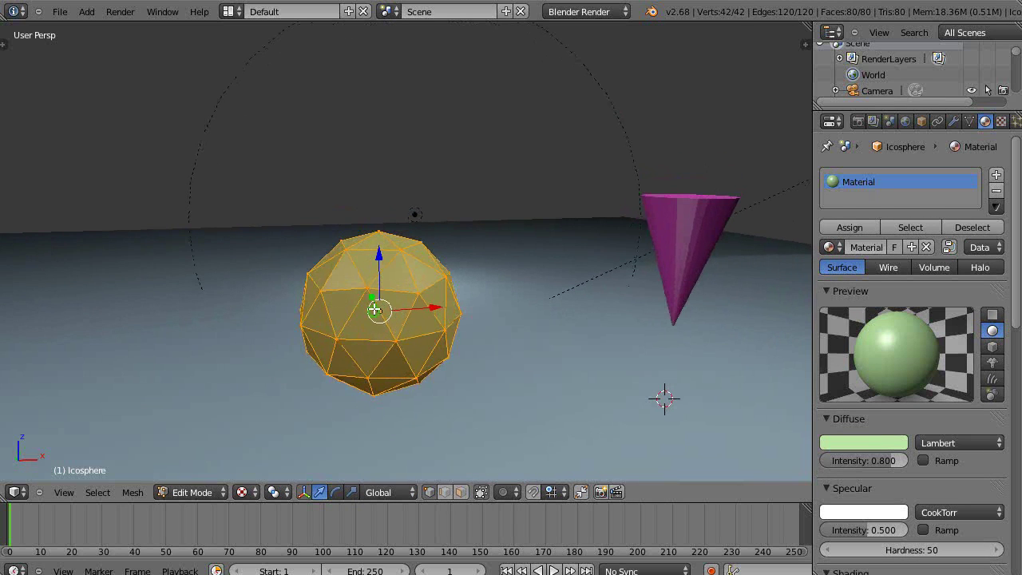
{"action": "right_click", "coordinate": [380, 230]}
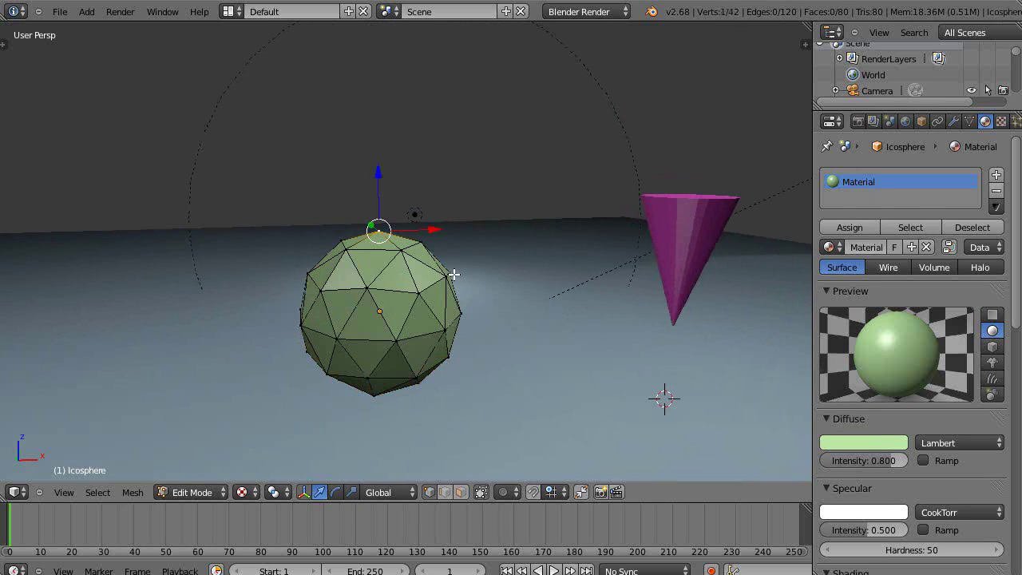
{"action": "key", "text": "shift+s"}
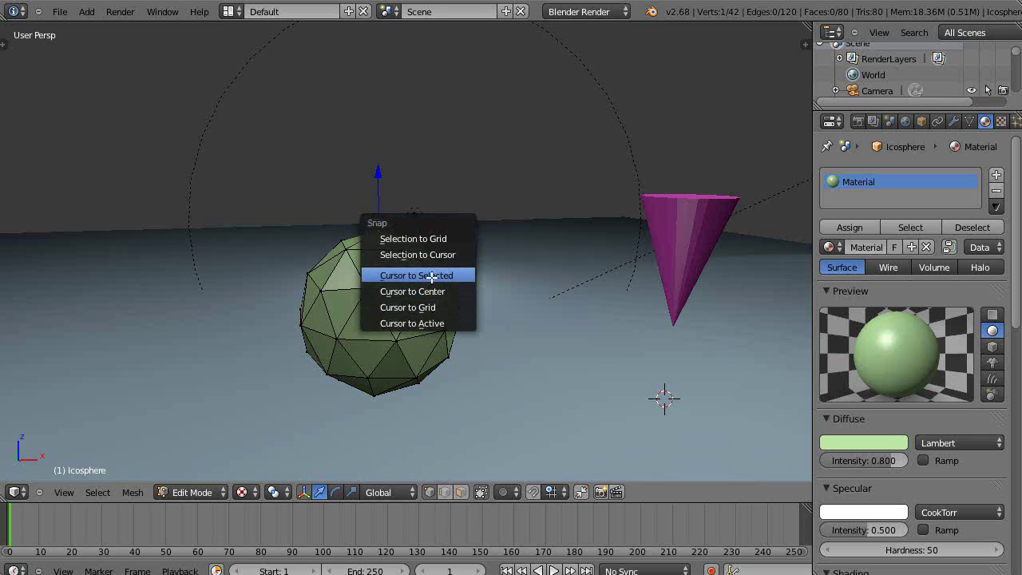
{"action": "left_click", "coordinate": [431, 275]}
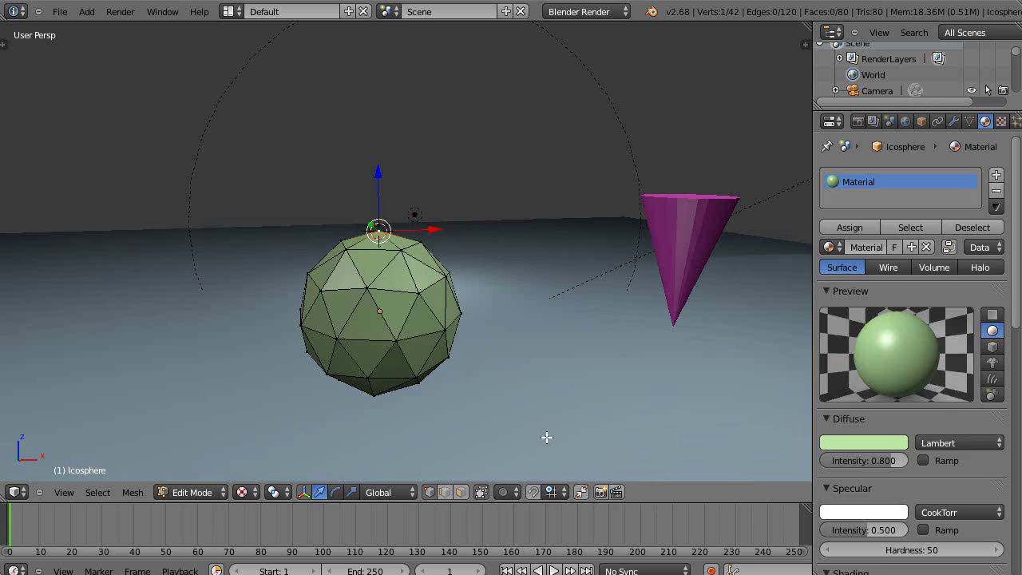
{"action": "key", "text": "Tab"}
{"action": "middle_click_drag", "start_coordinate": [546, 437], "coordinate": [524, 422]}
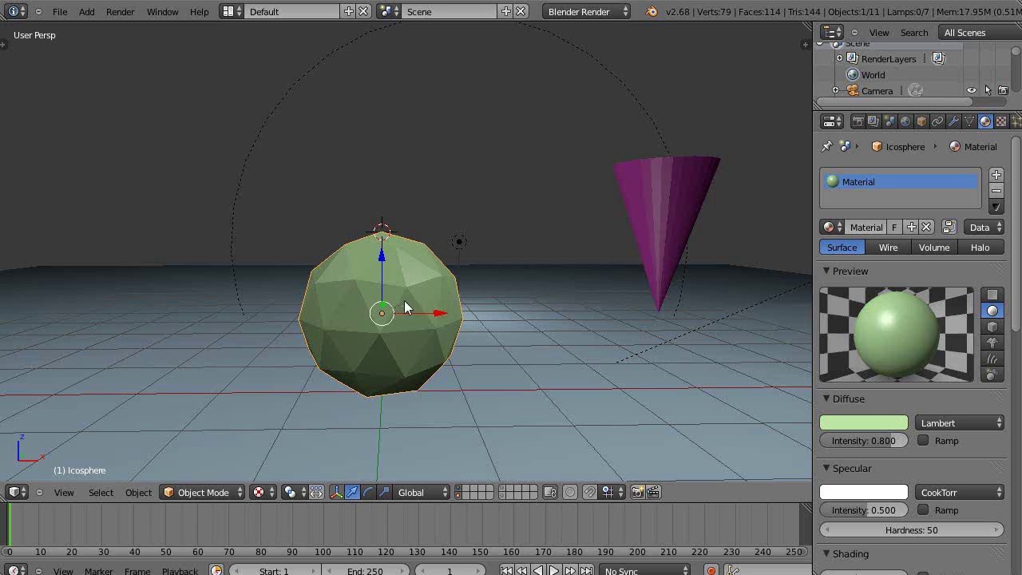
- Try parenting the cone to the icosphere with the Object option
{"action": "right_click", "coordinate": [654, 253]}
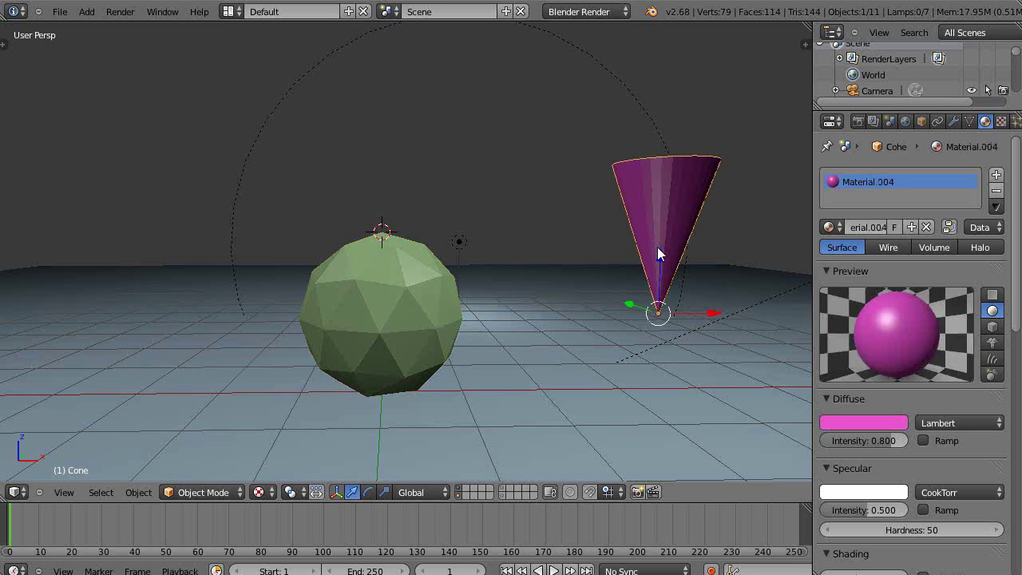
{"action": "right_click", "coordinate": [400, 302], "text": "shift"}
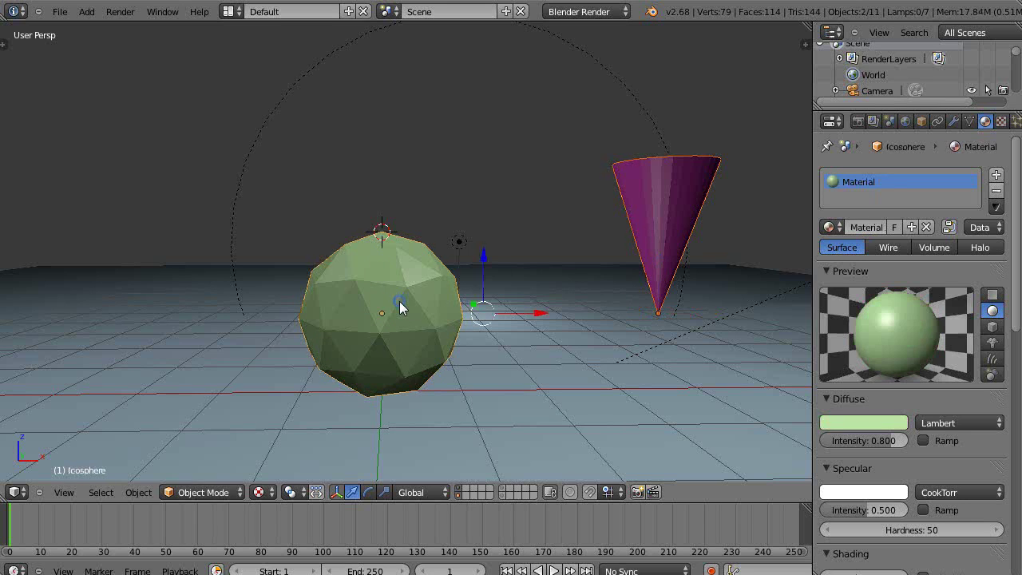
{"action": "key", "text": "ctrl+p"}
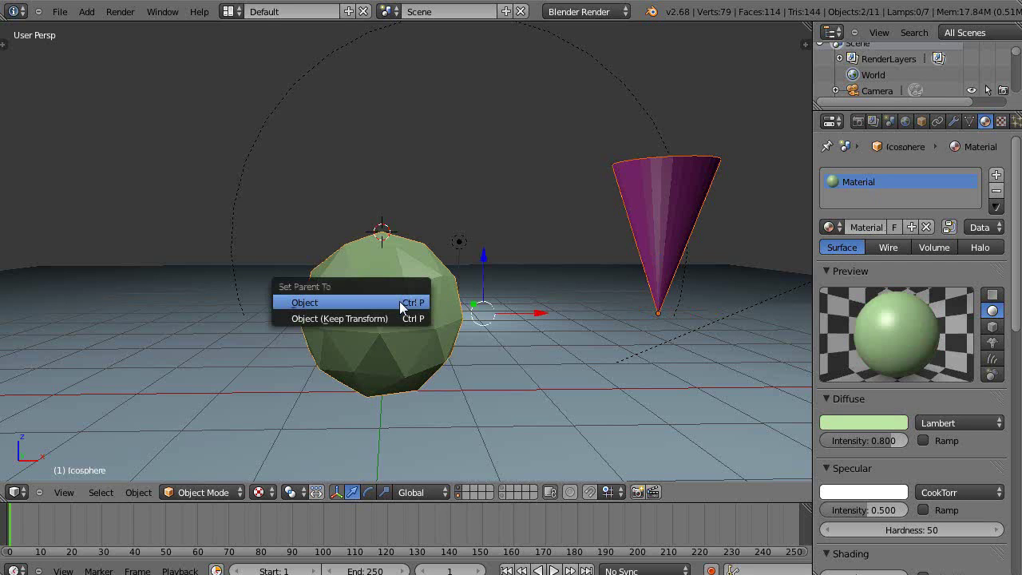
{"action": "left_click", "coordinate": [395, 304]}
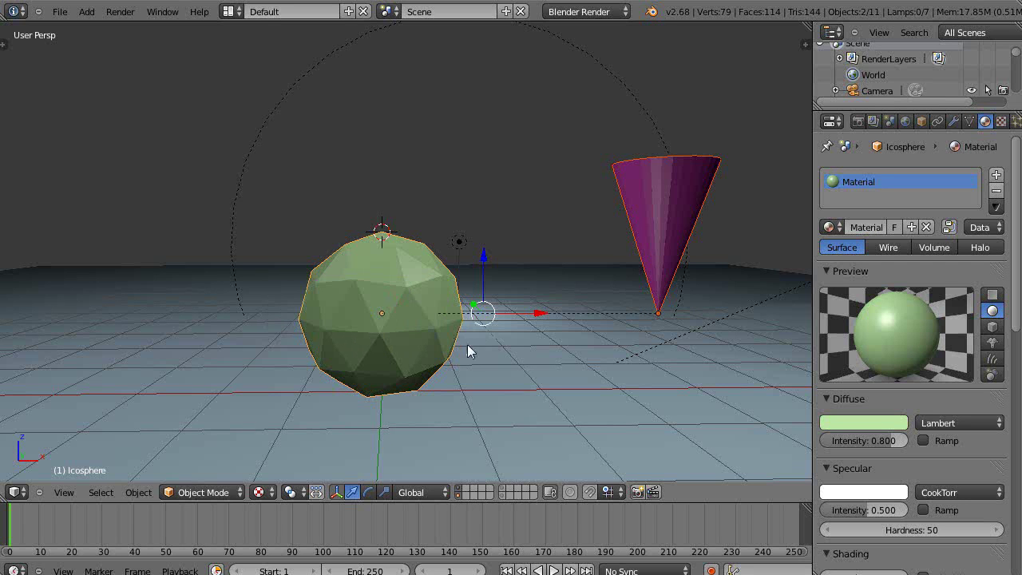
- Select only the cone and snap it to the 3D cursor on the icosphere's topmost vertex
{"action": "middle_click_drag", "start_coordinate": [467, 349], "coordinate": [492, 351]}
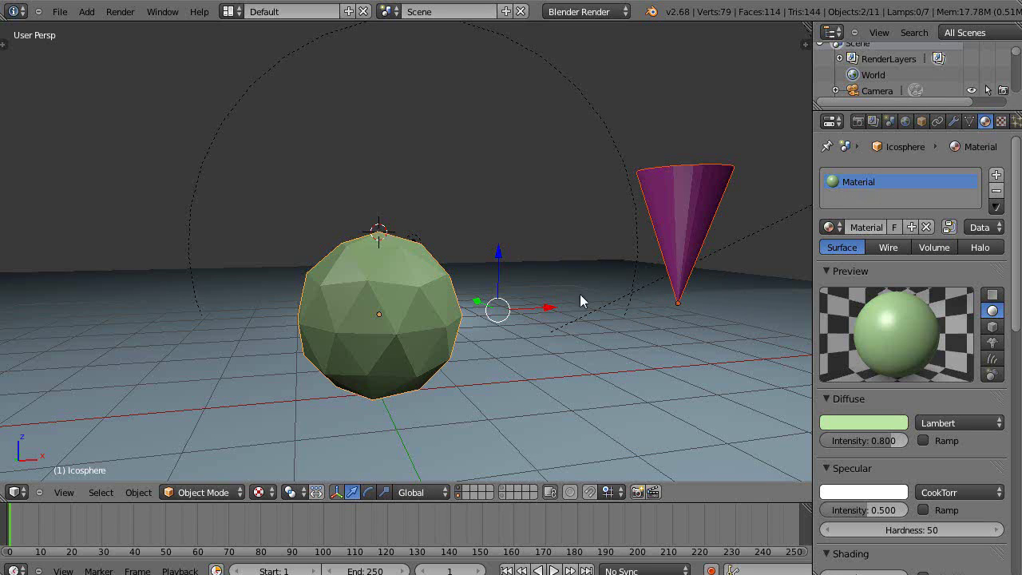
{"action": "right_click", "coordinate": [686, 233]}
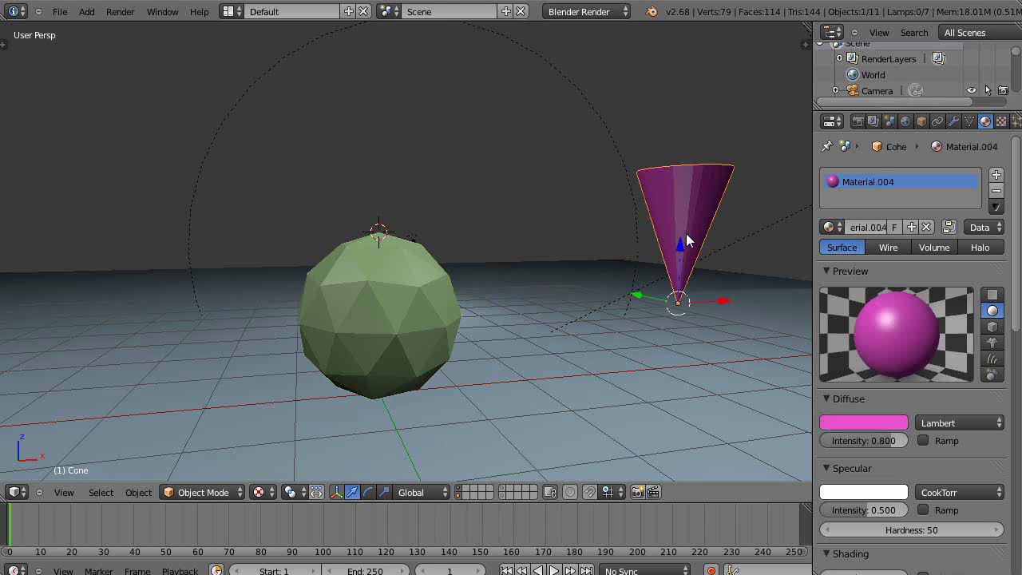
{"action": "key", "text": "shift+s"}
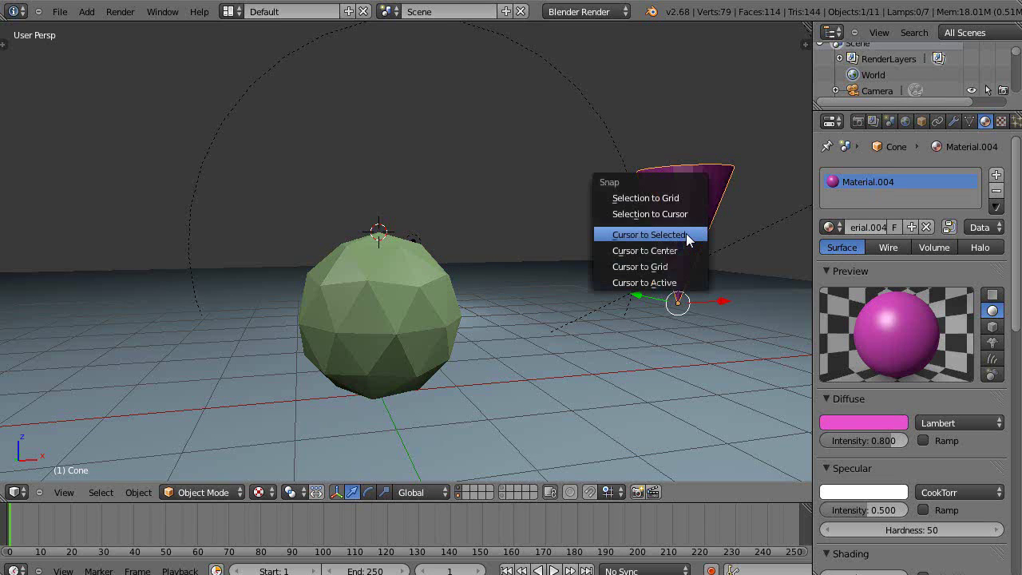
{"action": "left_click", "coordinate": [658, 214]}
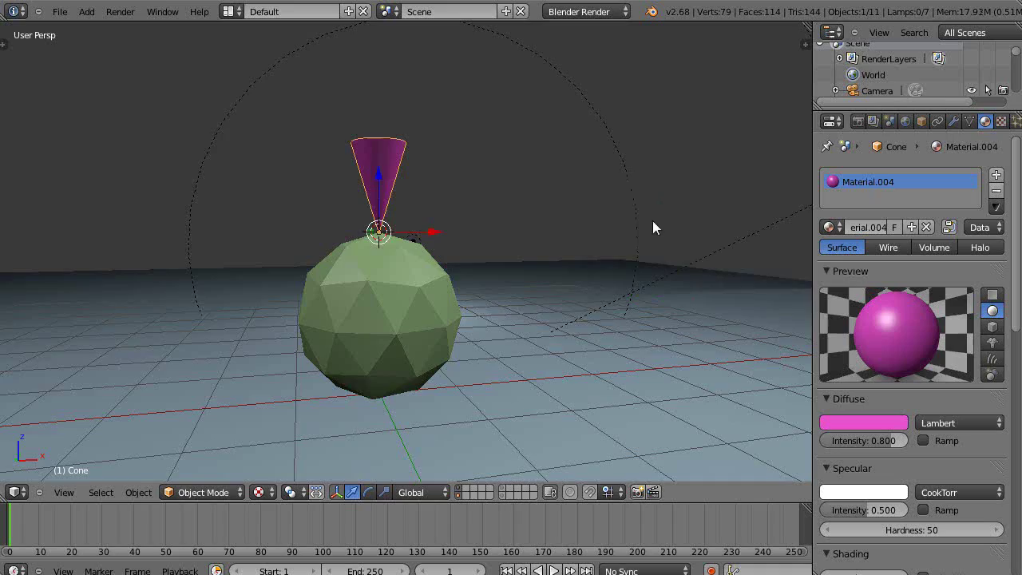
- Examine the contact between the cone's tip and the icosphere's top vertex from several angles and distances
{"action": "middle_click_drag", "start_coordinate": [573, 278], "coordinate": [659, 333]}
{"action": "scroll", "coordinate": [660, 322], "scroll_direction": "up", "scroll_amount": 6}
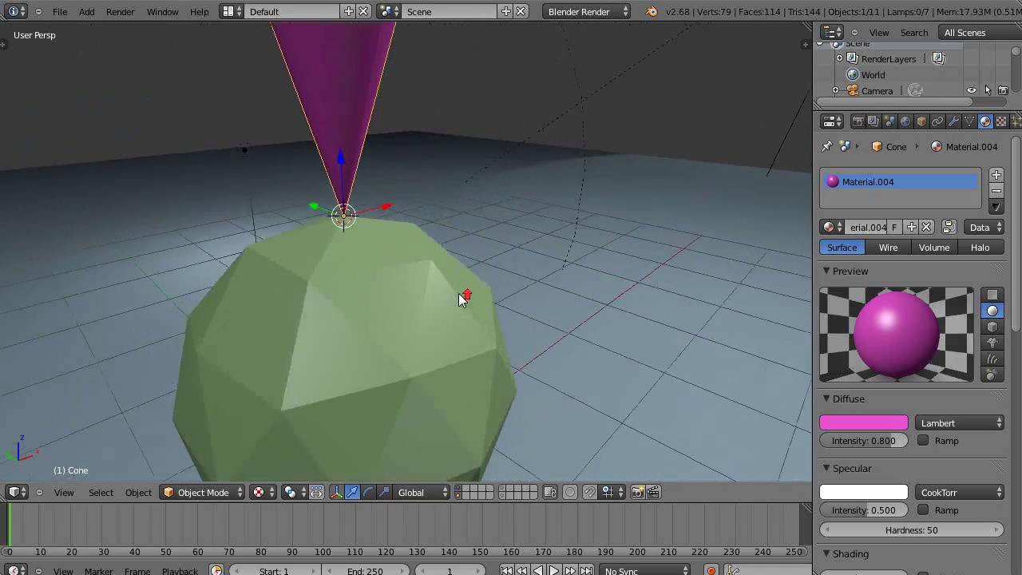
{"action": "middle_click_drag", "start_coordinate": [343, 229], "coordinate": [269, 251]}
{"action": "scroll", "coordinate": [402, 237], "scroll_direction": "down", "scroll_amount": 5}
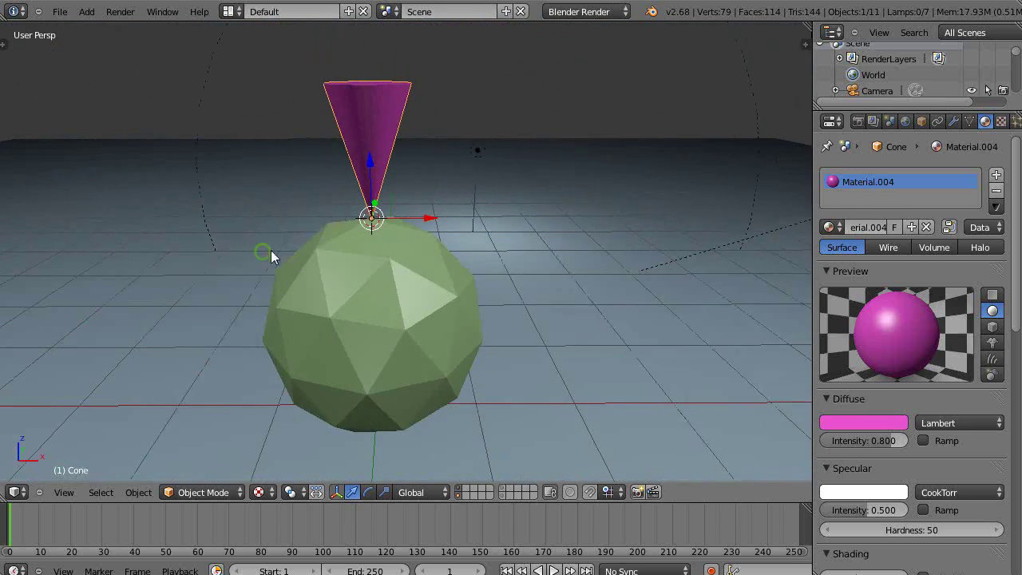
{"action": "scroll", "coordinate": [383, 273], "scroll_direction": "down", "scroll_amount": 3}
{"action": "middle_click_drag", "start_coordinate": [383, 273], "coordinate": [280, 283]}
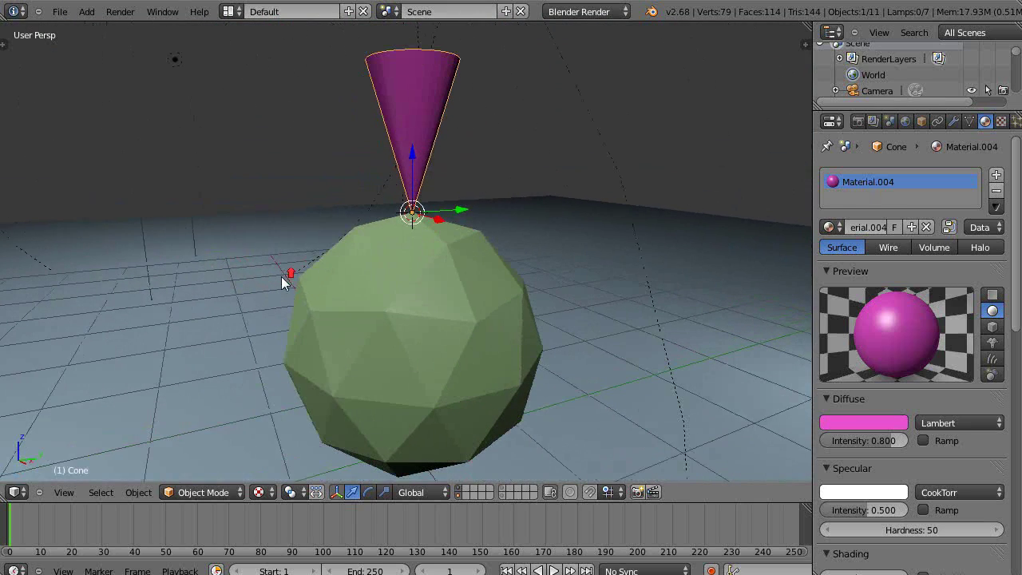
{"action": "scroll", "coordinate": [538, 343], "scroll_direction": "down", "scroll_amount": 3}
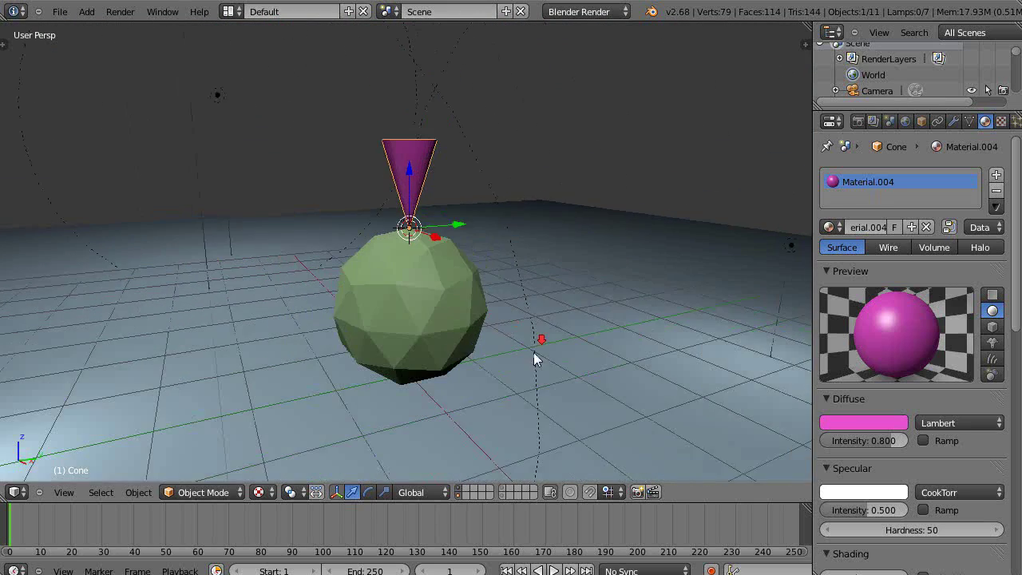
{"action": "middle_click_drag", "start_coordinate": [538, 343], "coordinate": [456, 388]}
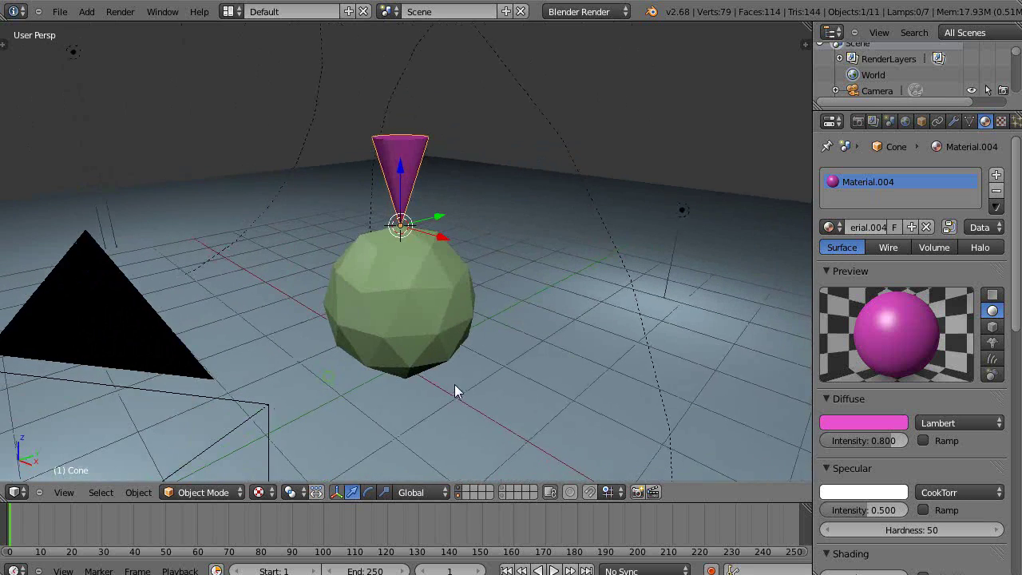
{"action": "scroll", "coordinate": [456, 389], "scroll_direction": "up", "scroll_amount": 3}
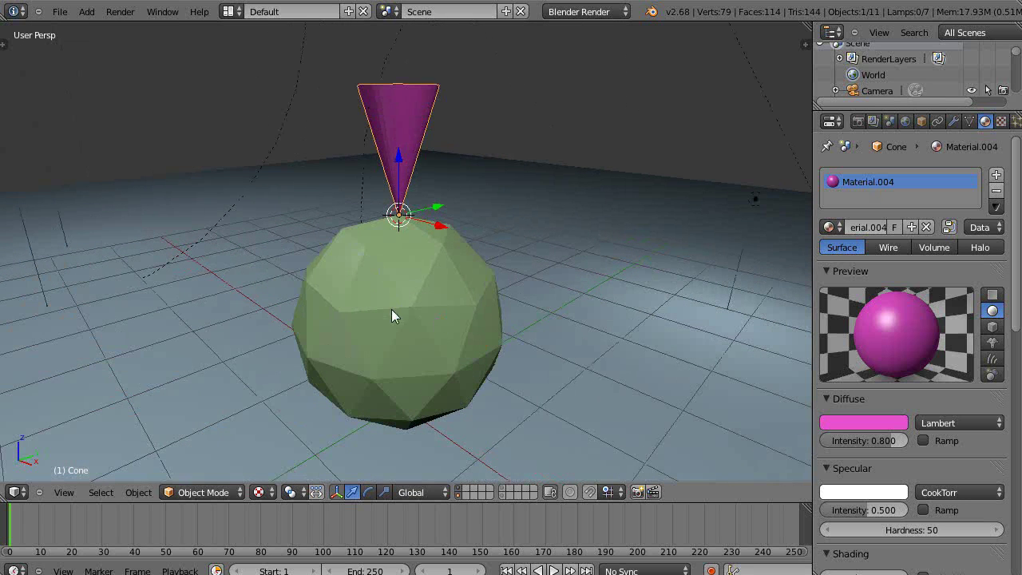
{"action": "mouse_move", "coordinate": [391, 310]}
{"action": "middle_mouse_down"}
{"action": "mouse_move", "coordinate": [423, 316]}
{"action": "mouse_move", "coordinate": [360, 327]}
{"action": "mouse_move", "coordinate": [397, 329]}
{"action": "middle_mouse_up"}
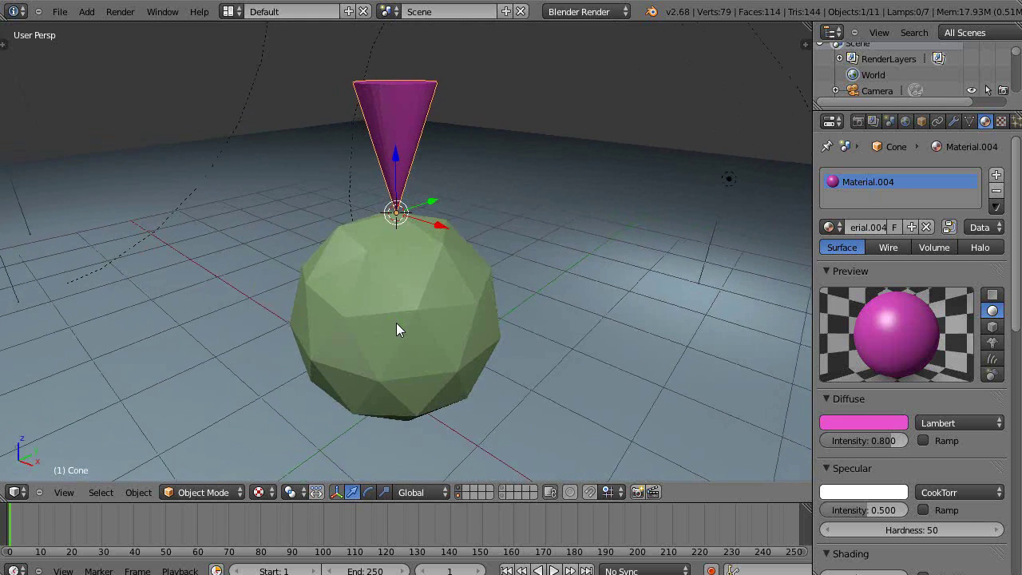
{"action": "middle_click_drag", "start_coordinate": [523, 335], "coordinate": [456, 335]}
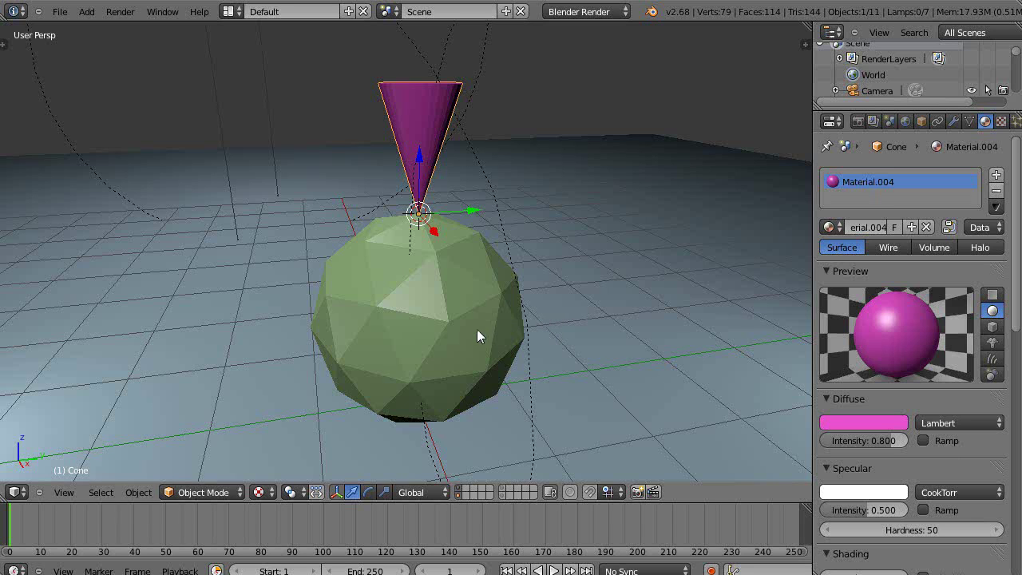
{"action": "scroll", "coordinate": [474, 341], "scroll_direction": "down", "scroll_amount": 2}
{"action": "middle_click_drag", "start_coordinate": [474, 342], "coordinate": [511, 368]}
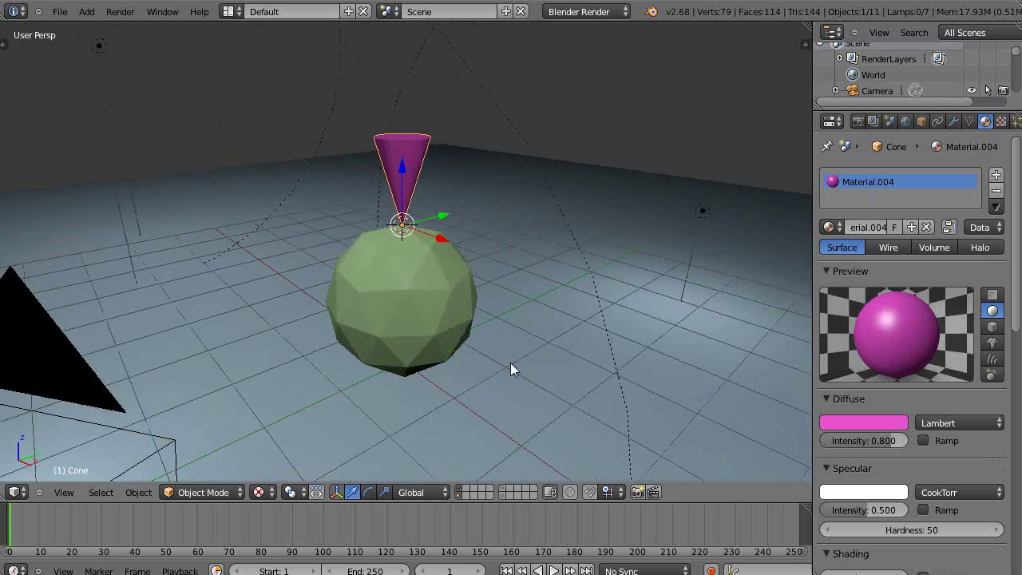
{"action": "middle_click_drag", "start_coordinate": [456, 347], "coordinate": [433, 341]}
{"action": "scroll", "coordinate": [435, 339], "scroll_direction": "up", "scroll_amount": 3}
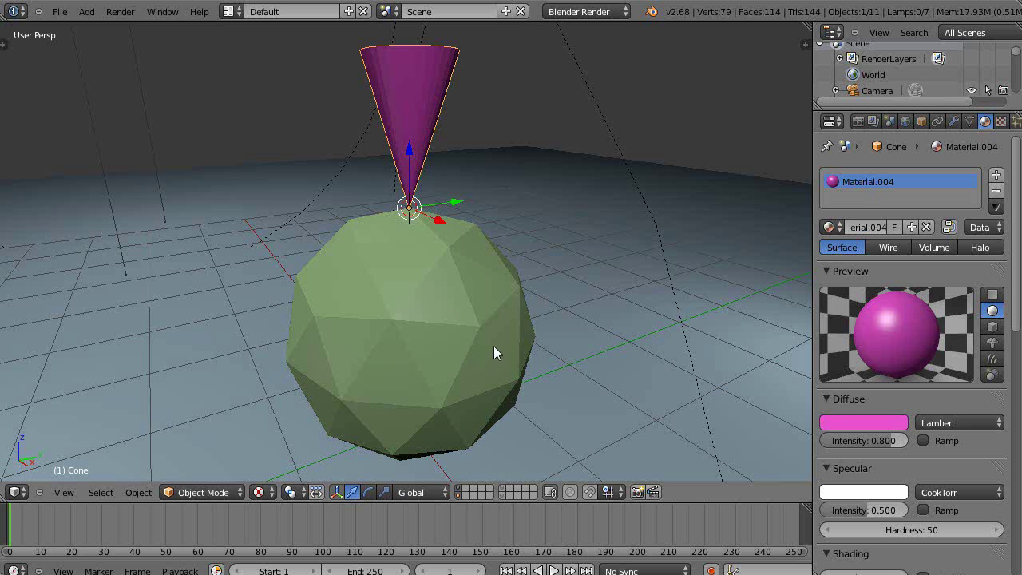
{"action": "middle_click_drag", "start_coordinate": [493, 348], "coordinate": [514, 352]}
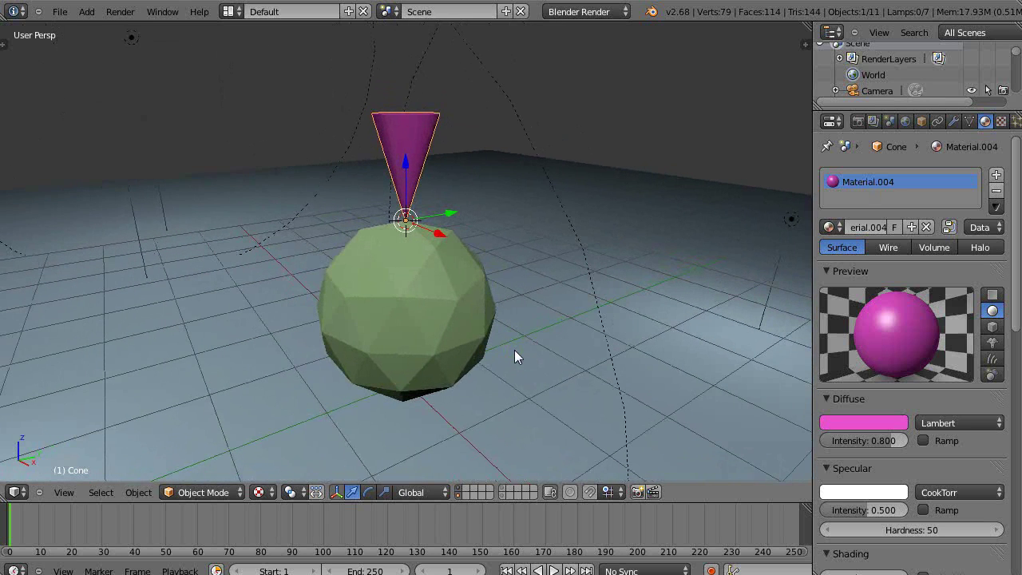
{"action": "middle_click_drag", "start_coordinate": [584, 381], "coordinate": [560, 382]}
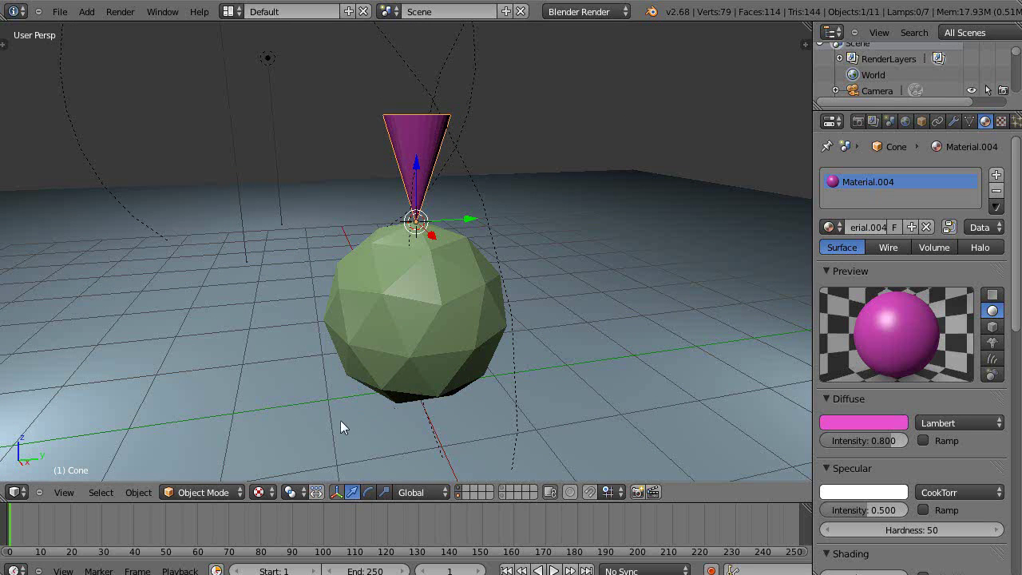
{"action": "middle_click_drag", "start_coordinate": [333, 413], "coordinate": [356, 397]}
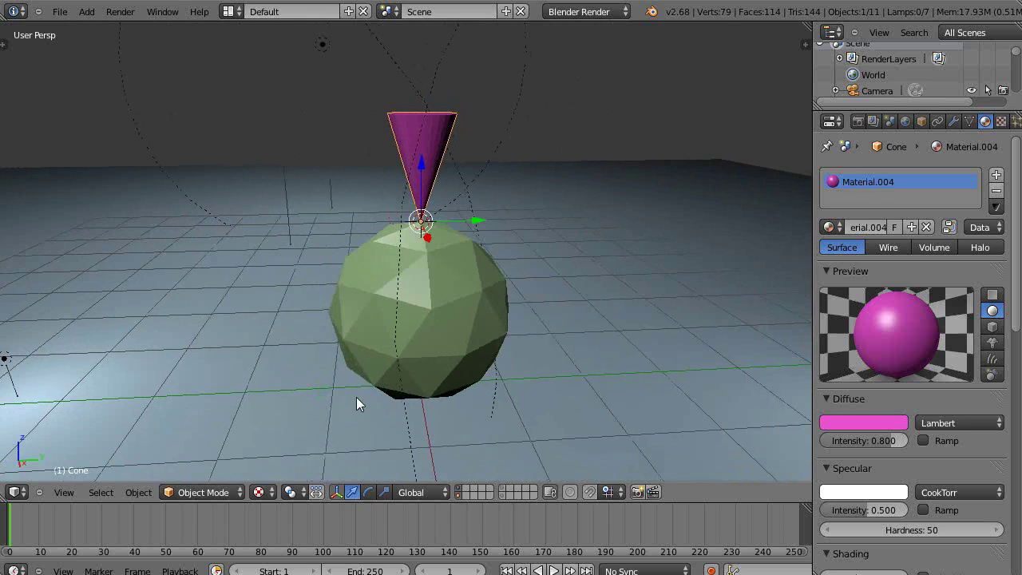
{"action": "mouse_move", "coordinate": [357, 396]}
{"action": "middle_mouse_down"}
{"action": "mouse_move", "coordinate": [399, 404]}
{"action": "mouse_move", "coordinate": [346, 392]}
{"action": "mouse_move", "coordinate": [363, 386]}
{"action": "middle_mouse_up"}
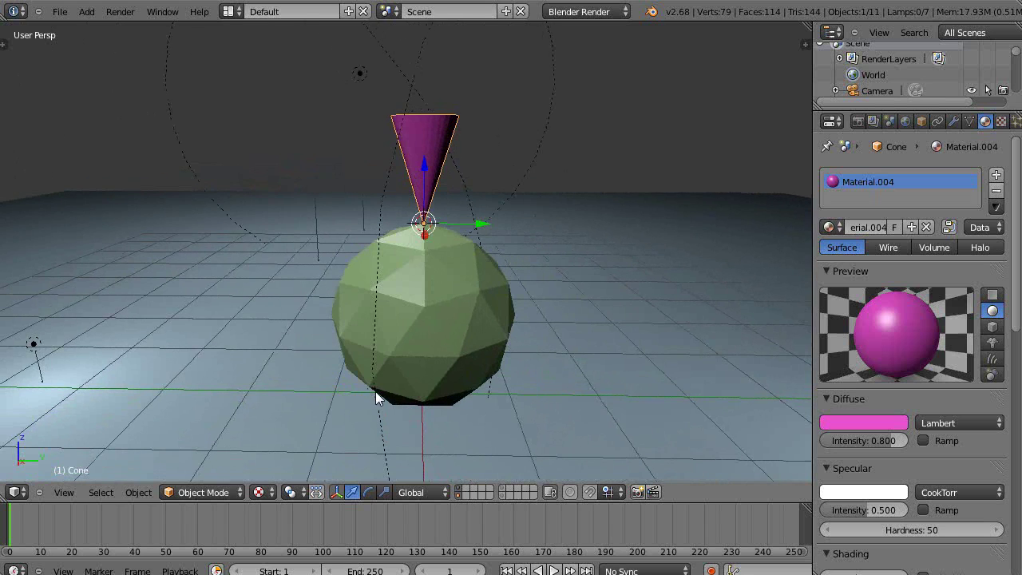